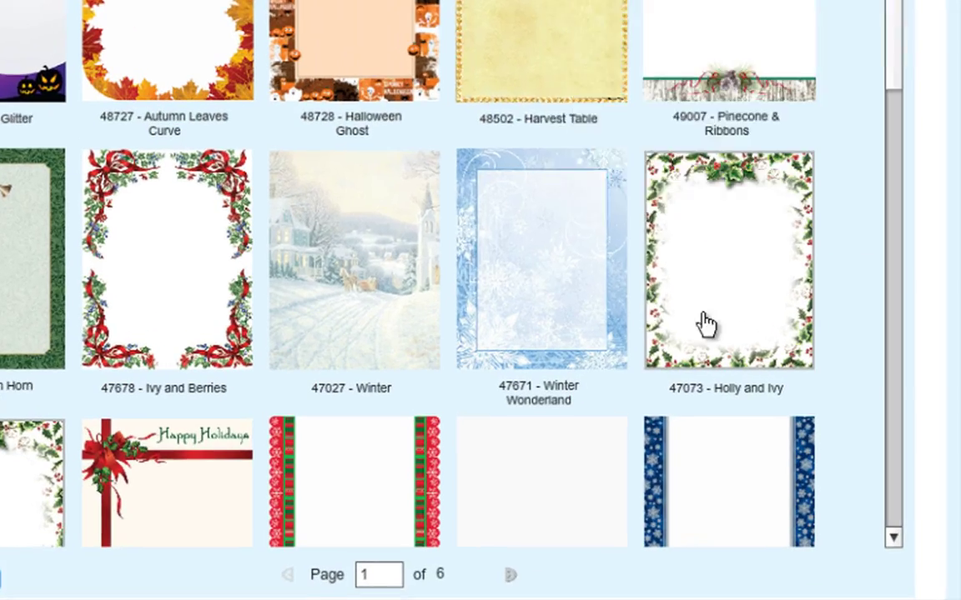
Open the 47671 Winter Wonderland background in the letter designer
{"action": "mouse_move", "coordinate": [862, 376]}
{"action": "mouse_move", "coordinate": [535, 275]}
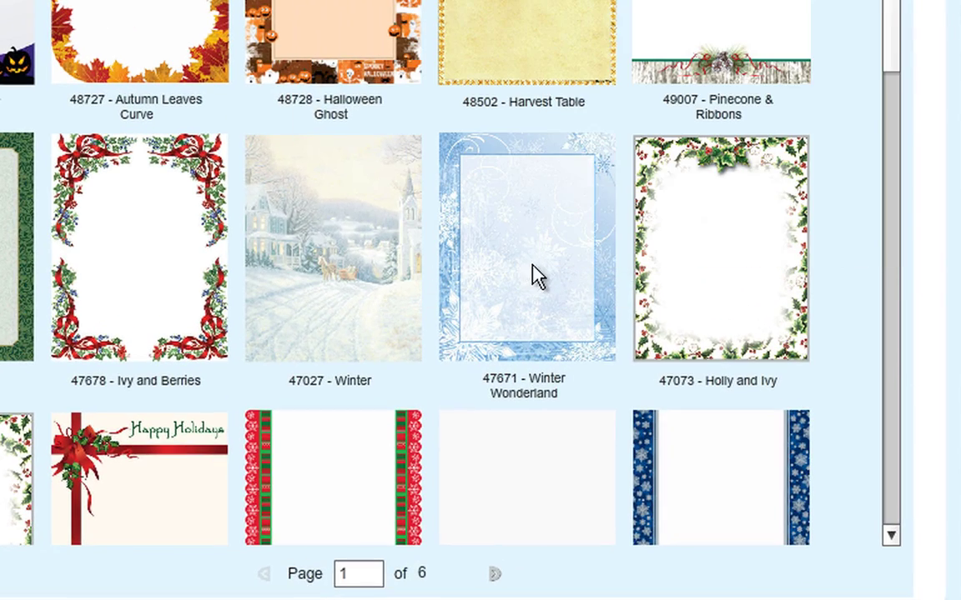
{"action": "left_click", "coordinate": [533, 268]}
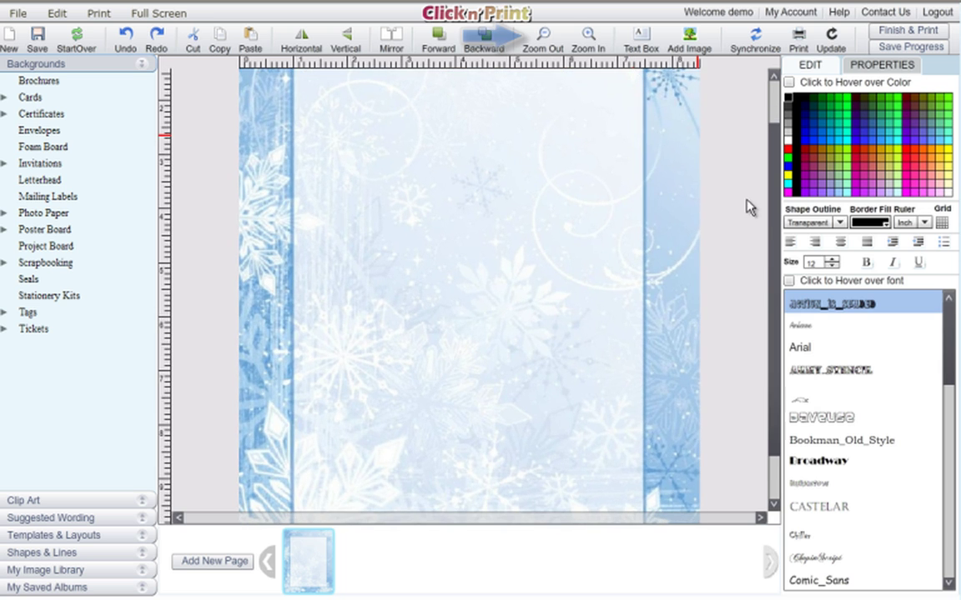
{"action": "scroll", "coordinate": [776, 210], "scroll_direction": "up", "scroll_amount": 2}
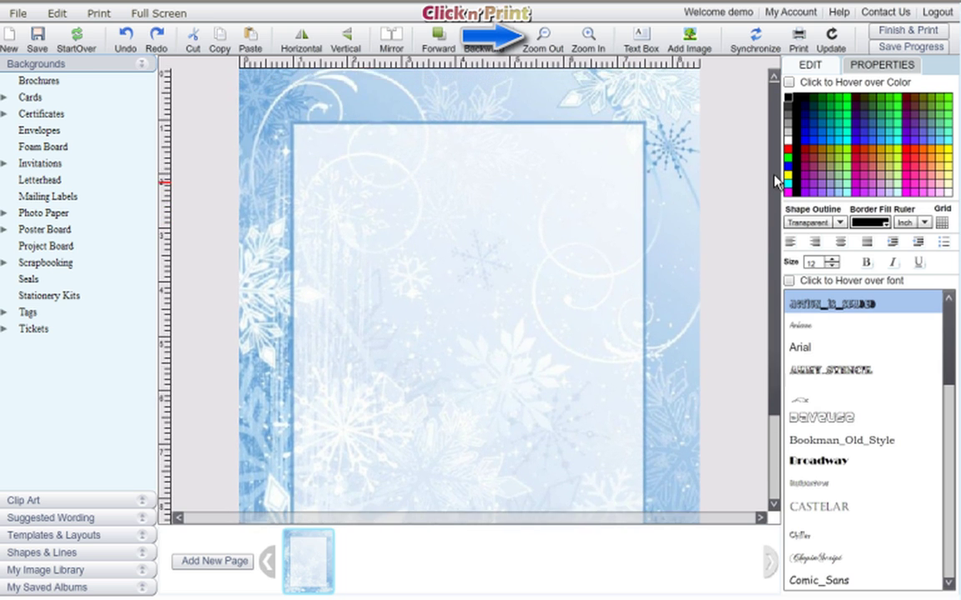
{"action": "left_click_drag", "start_coordinate": [776, 179], "coordinate": [776, 175]}
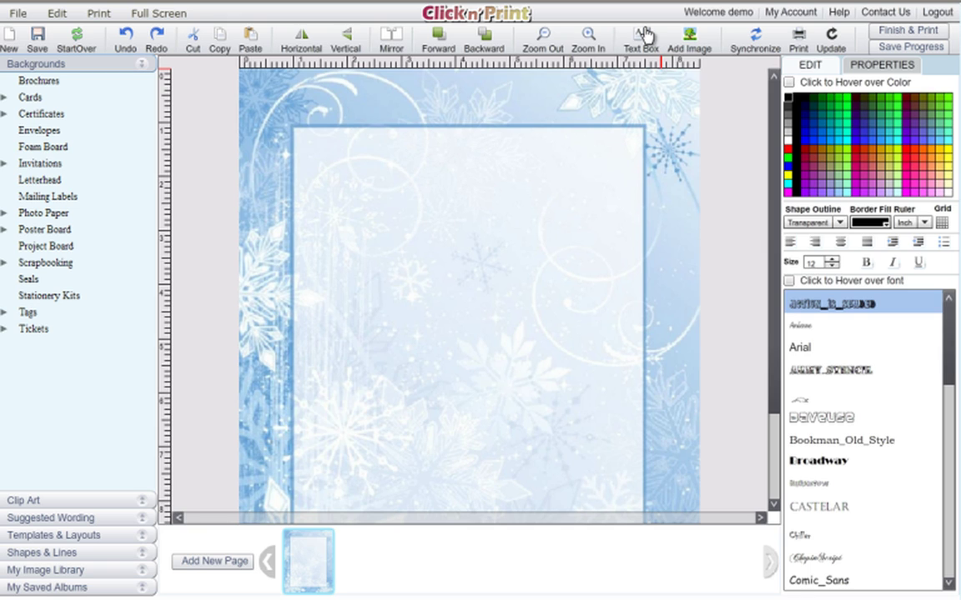
Add a text box with the sender's name and address lines, widening the box
{"action": "left_click", "coordinate": [643, 37]}
{"action": "double_click", "coordinate": [457, 211]}
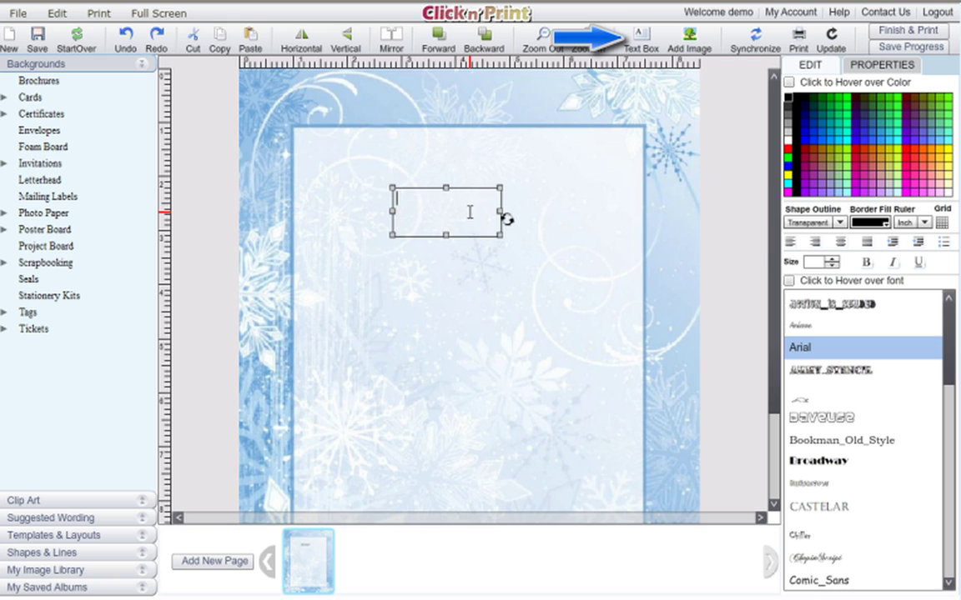
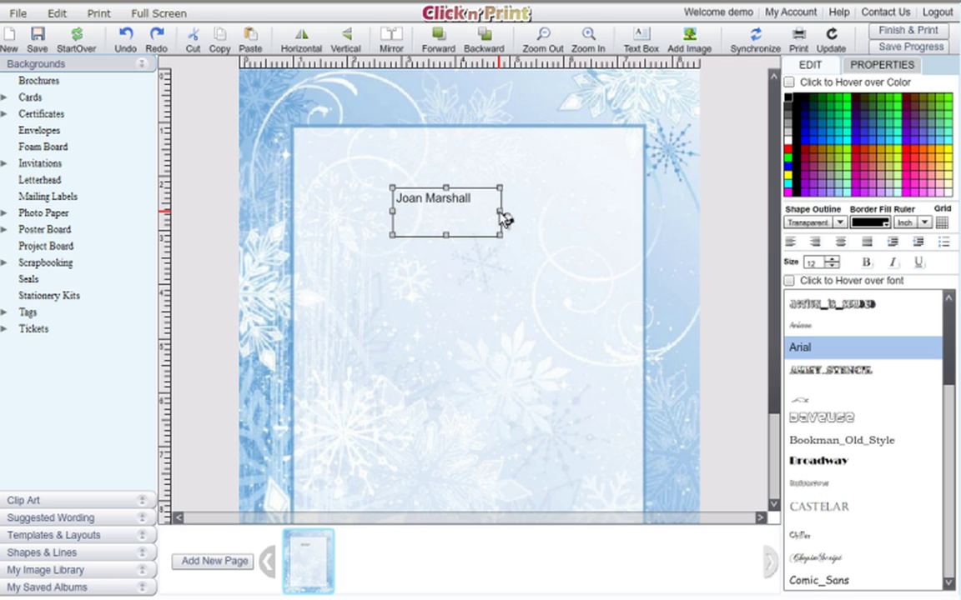
{"action": "left_click", "coordinate": [506, 215]}
{"action": "left_click", "coordinate": [472, 192]}
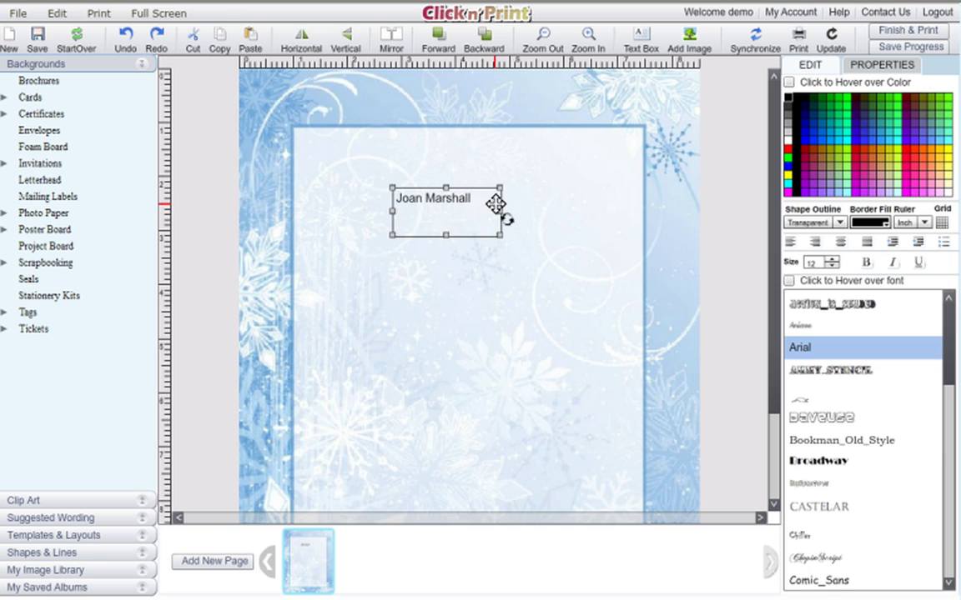
{"action": "left_click_drag", "start_coordinate": [499, 212], "coordinate": [535, 213]}
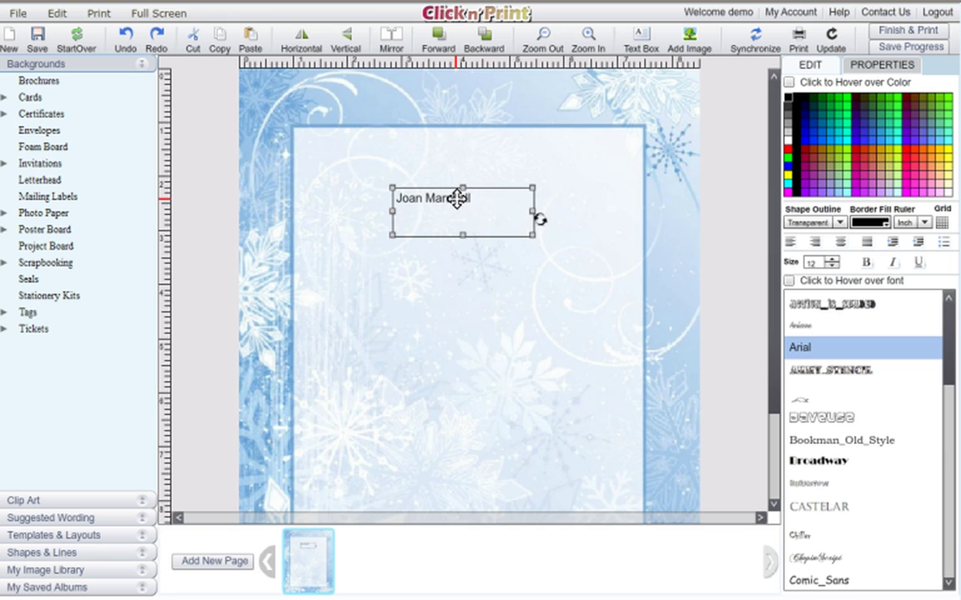
{"action": "left_click", "coordinate": [461, 198]}
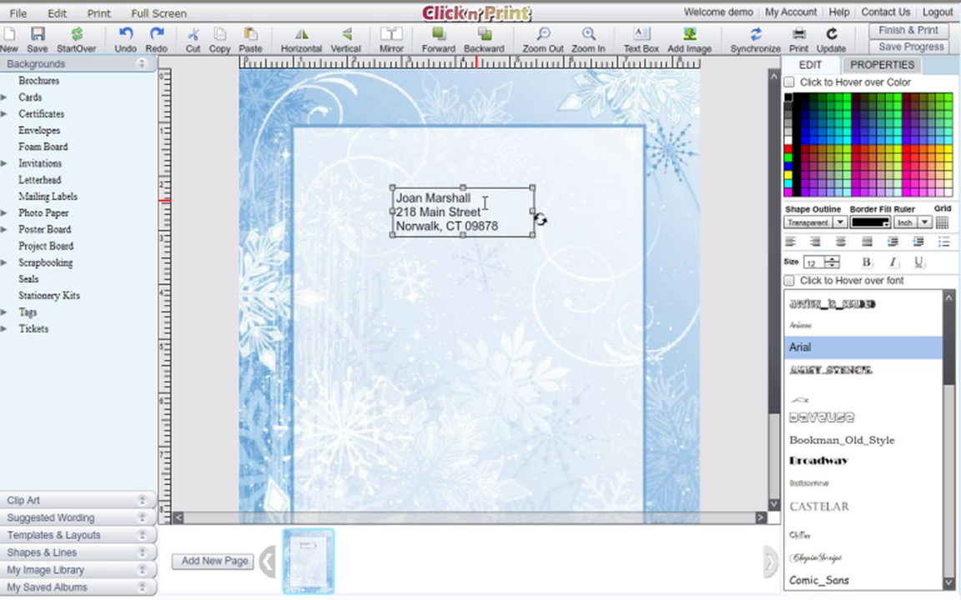
Move the name-and-address box toward the upper right of the page
{"action": "left_click", "coordinate": [475, 182]}
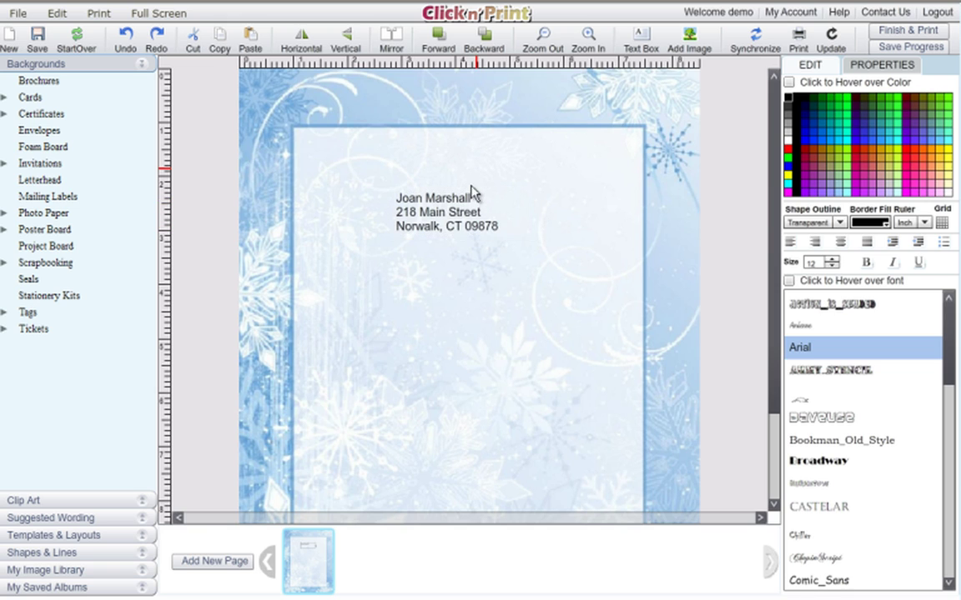
{"action": "left_click", "coordinate": [466, 209]}
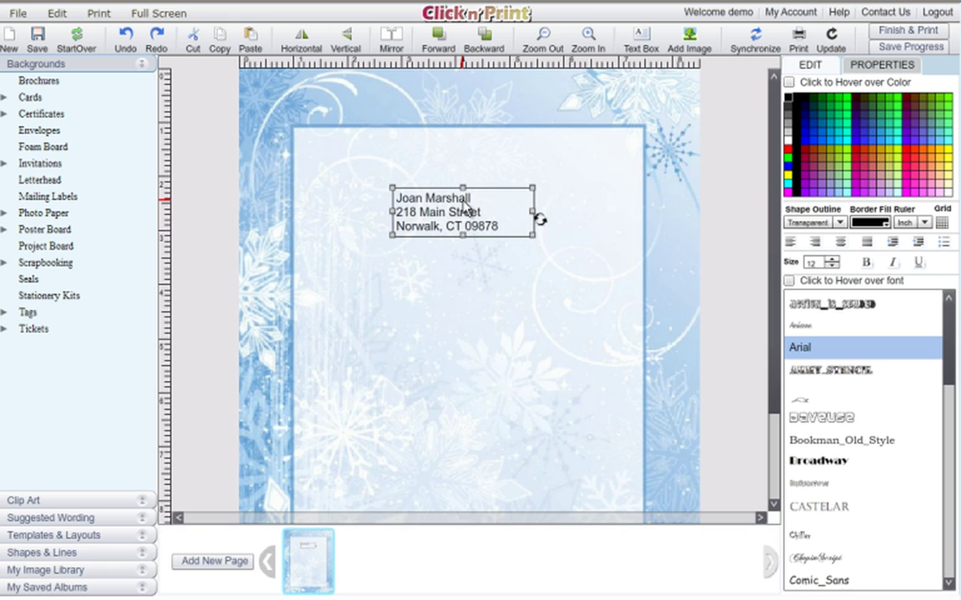
{"action": "left_click_drag", "start_coordinate": [464, 209], "coordinate": [618, 221]}
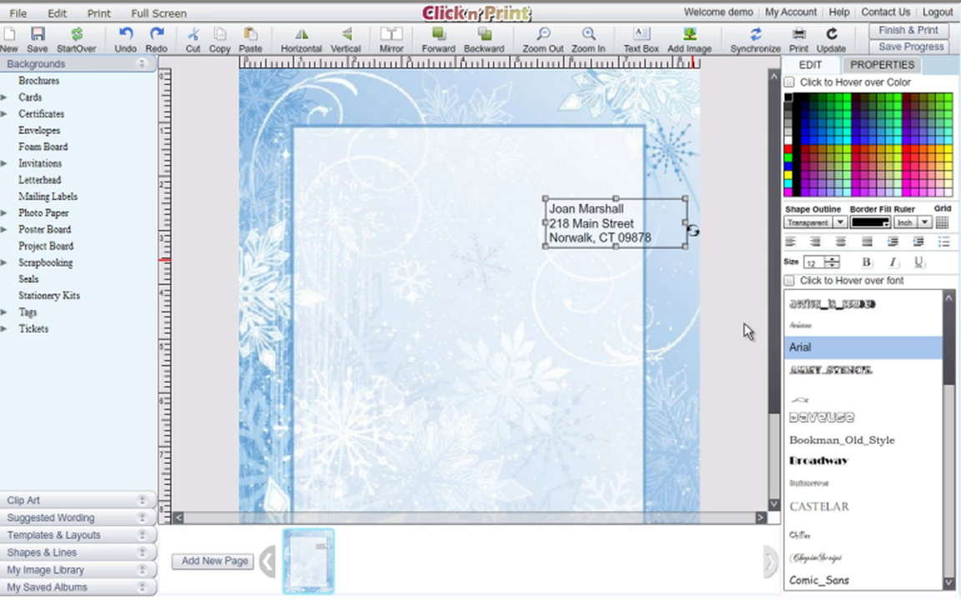
{"action": "scroll", "coordinate": [776, 298], "scroll_direction": "down", "scroll_amount": 3}
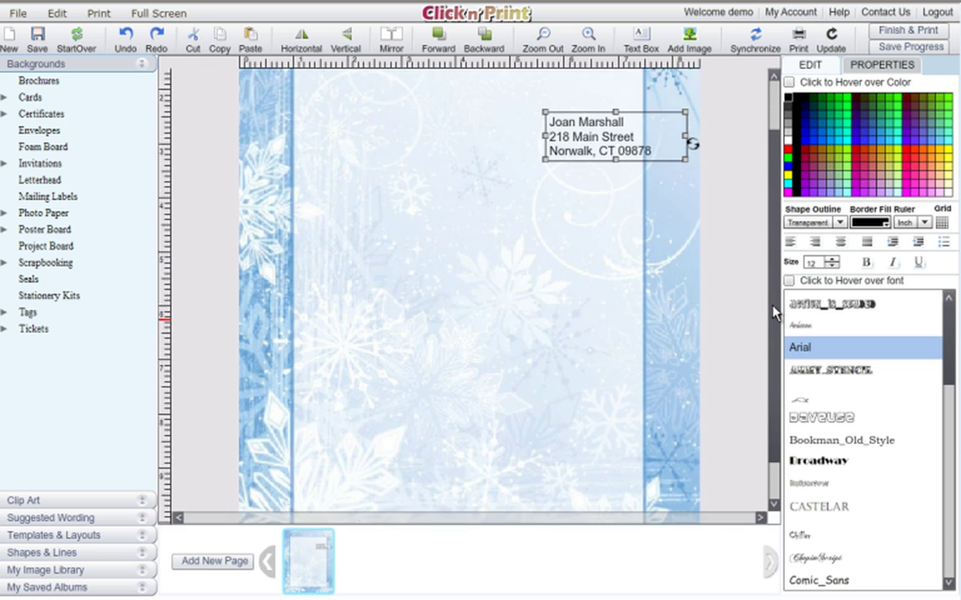
{"action": "scroll", "coordinate": [776, 311], "scroll_direction": "up", "scroll_amount": 3}
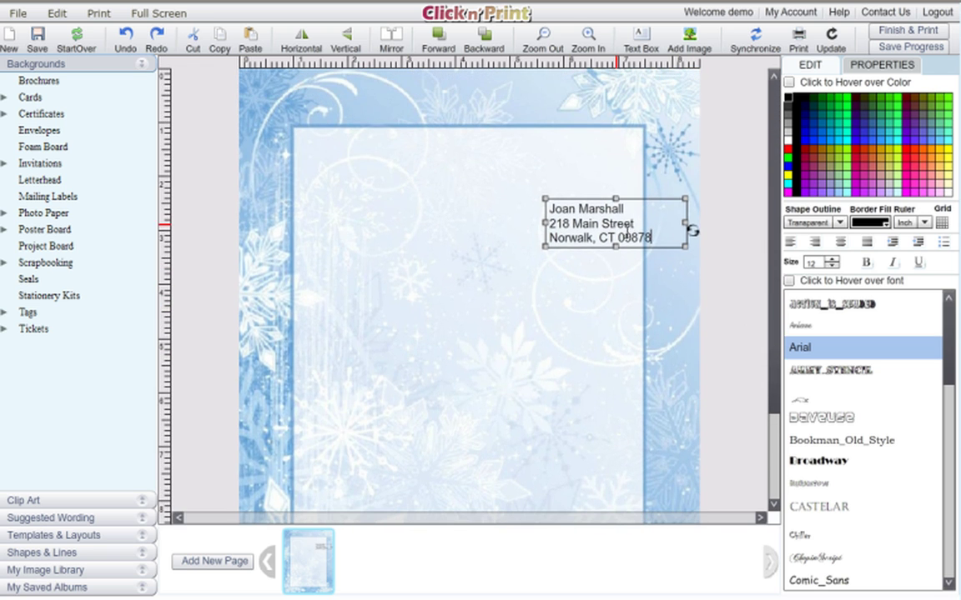
Format all three address lines as 10 pt bold Bookman_Old_Style
{"action": "left_click_drag", "start_coordinate": [656, 237], "coordinate": [549, 208]}
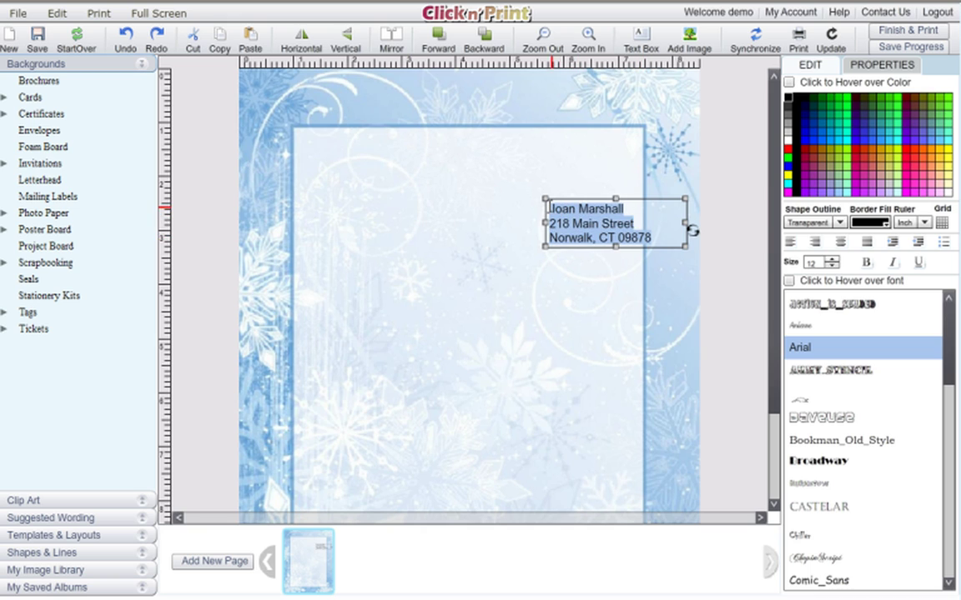
{"action": "left_click", "coordinate": [831, 259]}
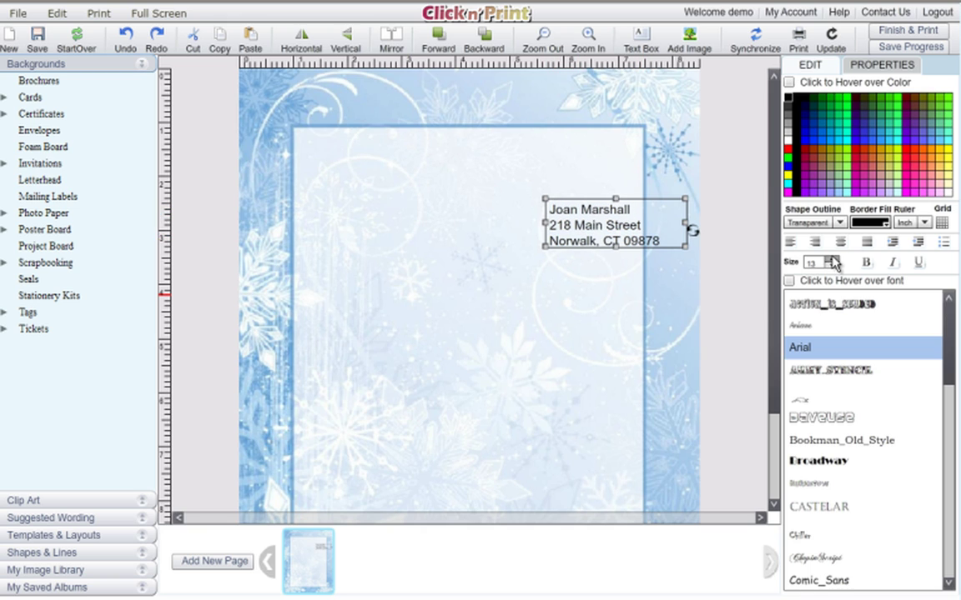
{"action": "left_click", "coordinate": [831, 266]}
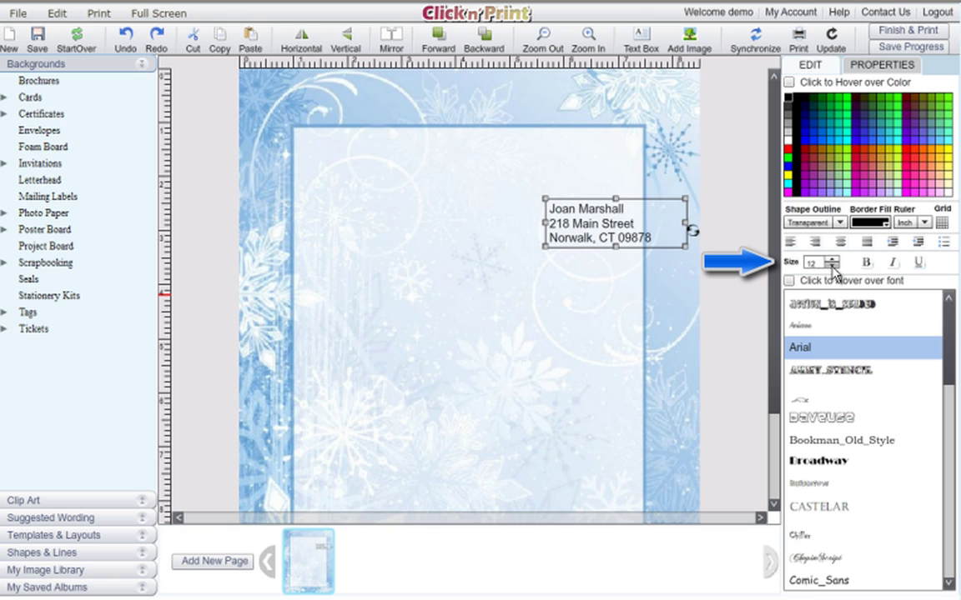
{"action": "left_click", "coordinate": [831, 266]}
{"action": "left_click", "coordinate": [832, 266]}
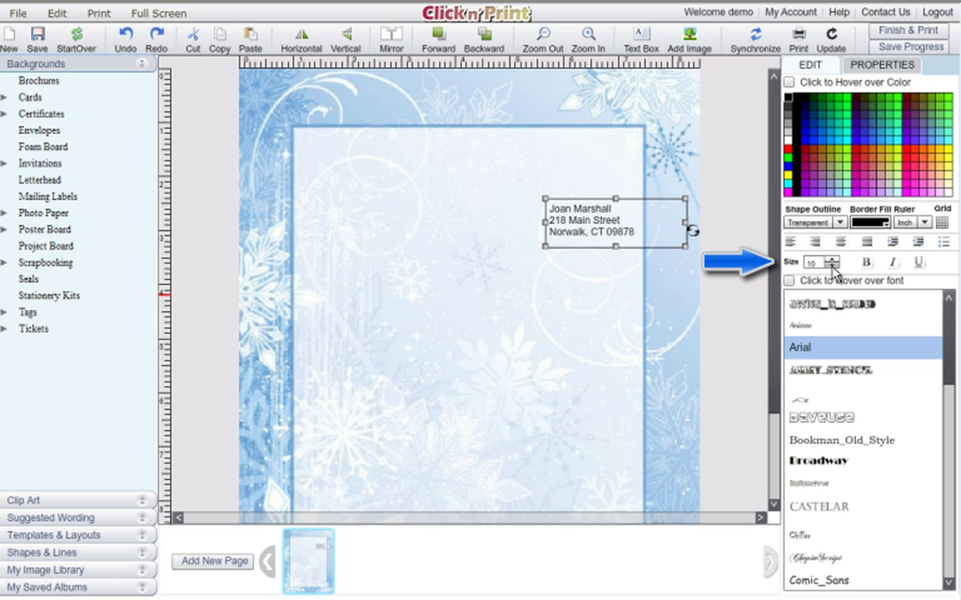
{"action": "left_click", "coordinate": [867, 263]}
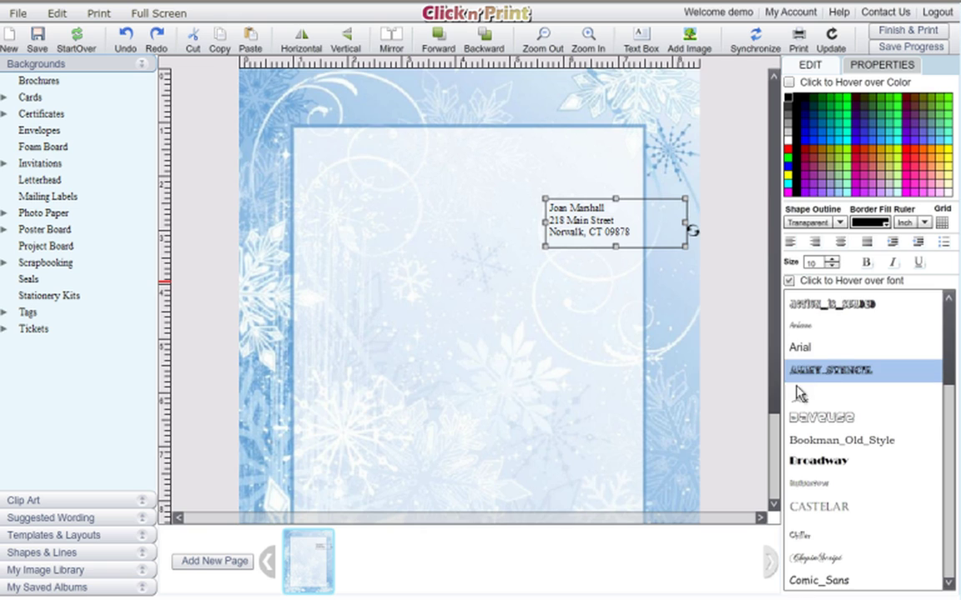
{"action": "left_click", "coordinate": [800, 442]}
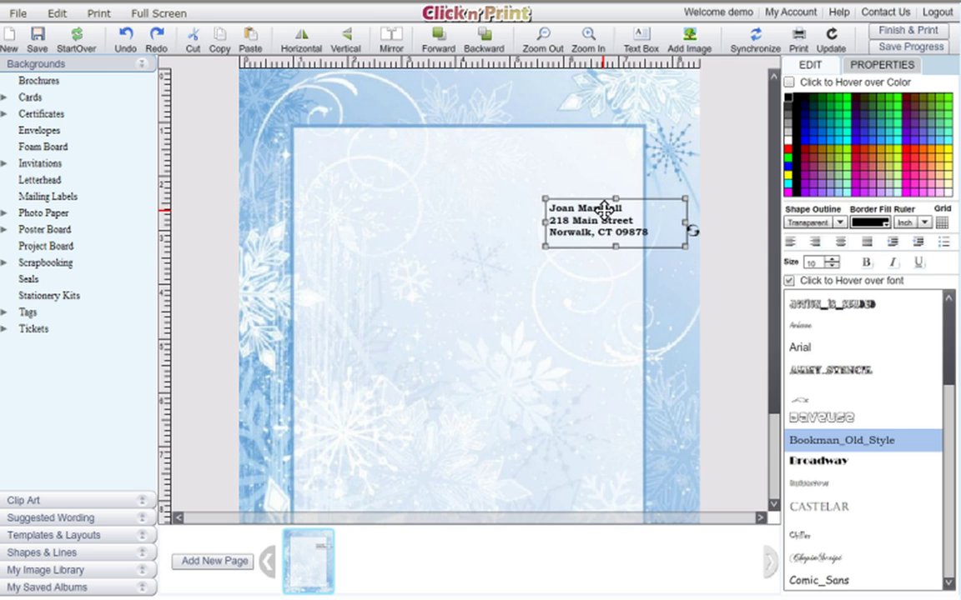
Right-align the address and fit its box near the page's top right
{"action": "left_click_drag", "start_coordinate": [602, 205], "coordinate": [588, 187]}
{"action": "left_click_drag", "start_coordinate": [671, 200], "coordinate": [641, 206]}
{"action": "left_click_drag", "start_coordinate": [588, 190], "coordinate": [645, 201]}
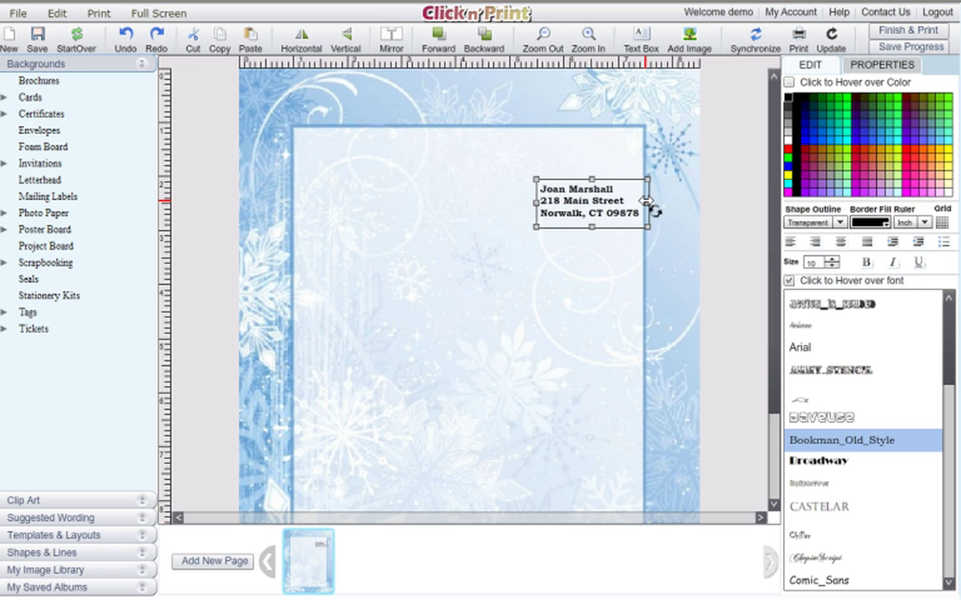
{"action": "left_click", "coordinate": [817, 242]}
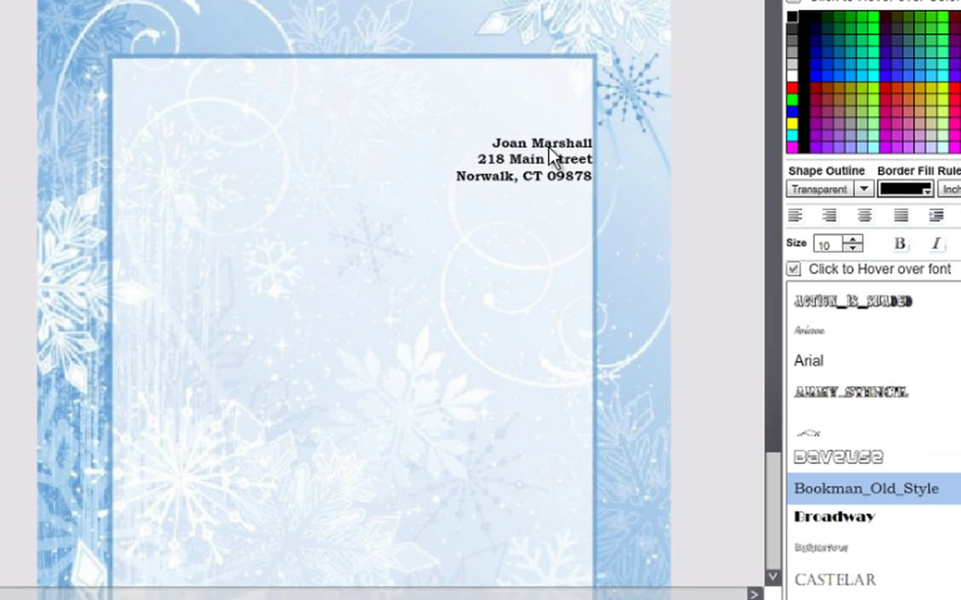
{"action": "left_click_drag", "start_coordinate": [549, 153], "coordinate": [509, 145]}
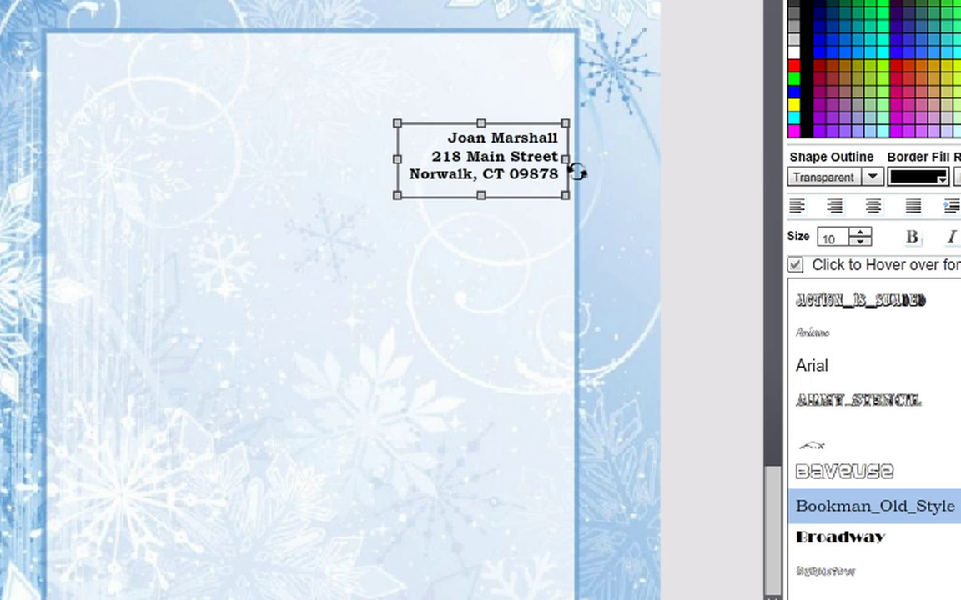
Add a 'Dear' greeting text box and move it down to the left
{"action": "double_click", "coordinate": [325, 171]}
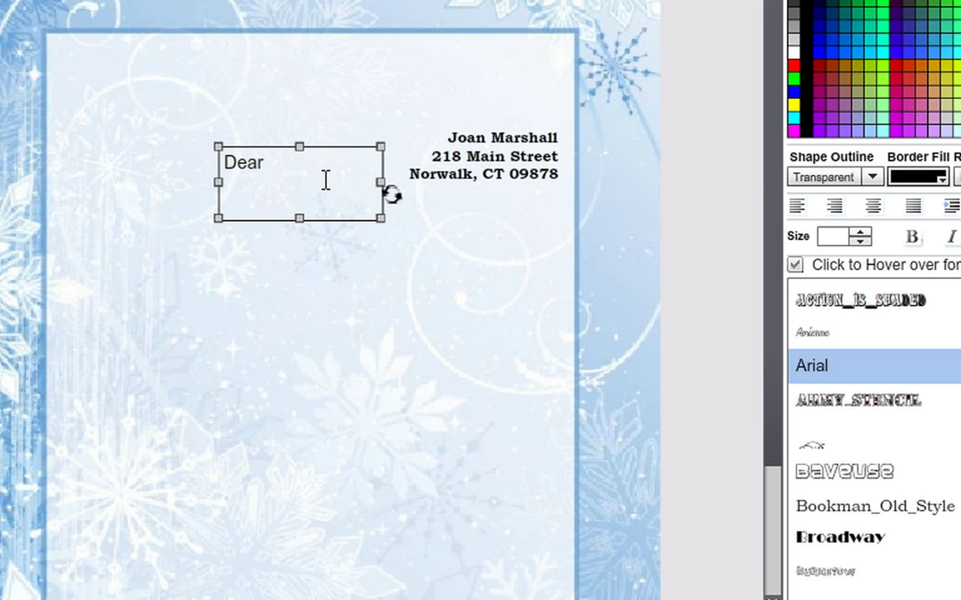
{"action": "left_click", "coordinate": [261, 161]}
{"action": "left_click", "coordinate": [251, 136]}
{"action": "left_click_drag", "start_coordinate": [251, 180], "coordinate": [119, 259]}
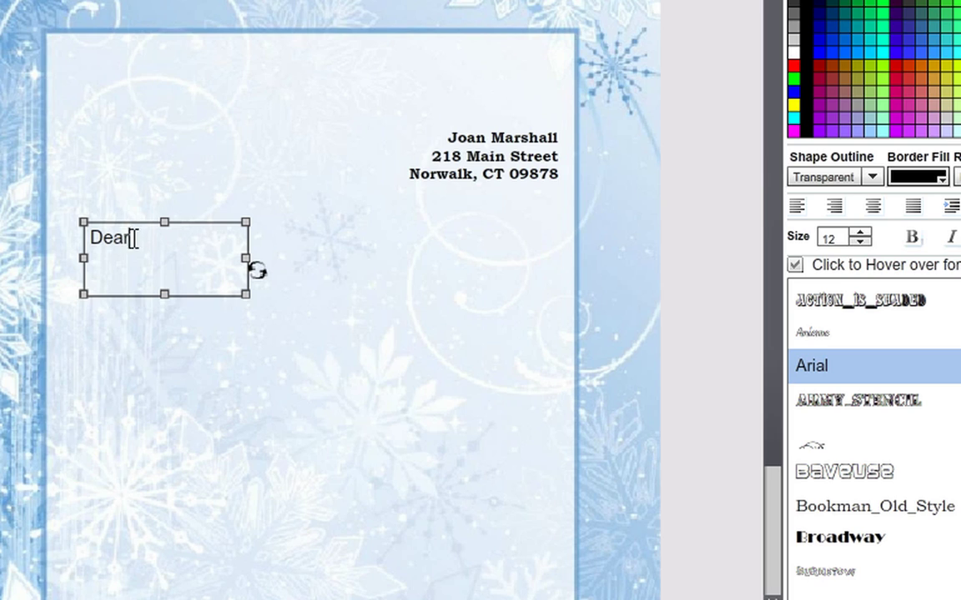
Set the greeting to 10 pt Bookman_Old_Style, finish the recipient's name, and fit the box
{"action": "left_click_drag", "start_coordinate": [133, 237], "coordinate": [89, 237]}
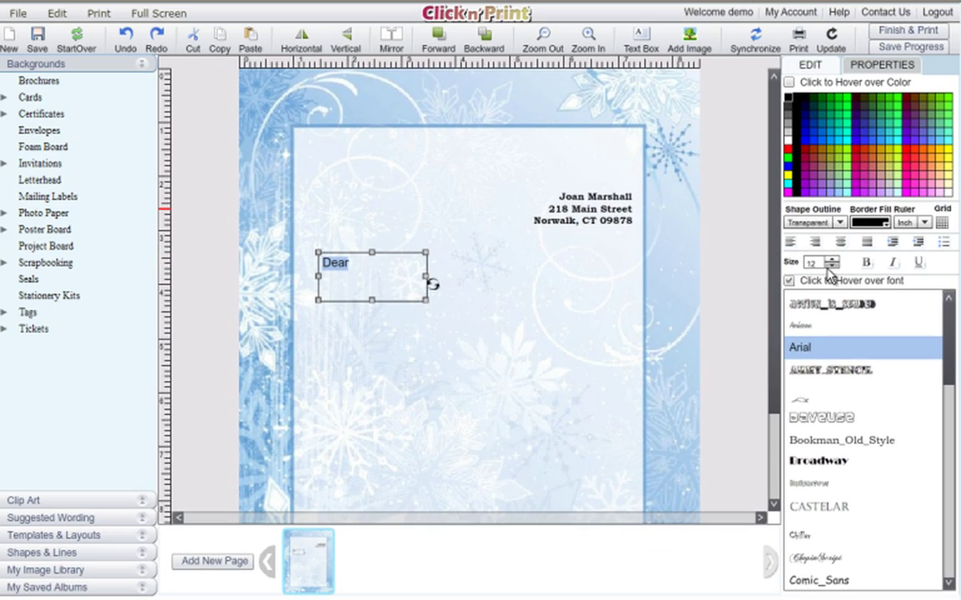
{"action": "left_click", "coordinate": [831, 266]}
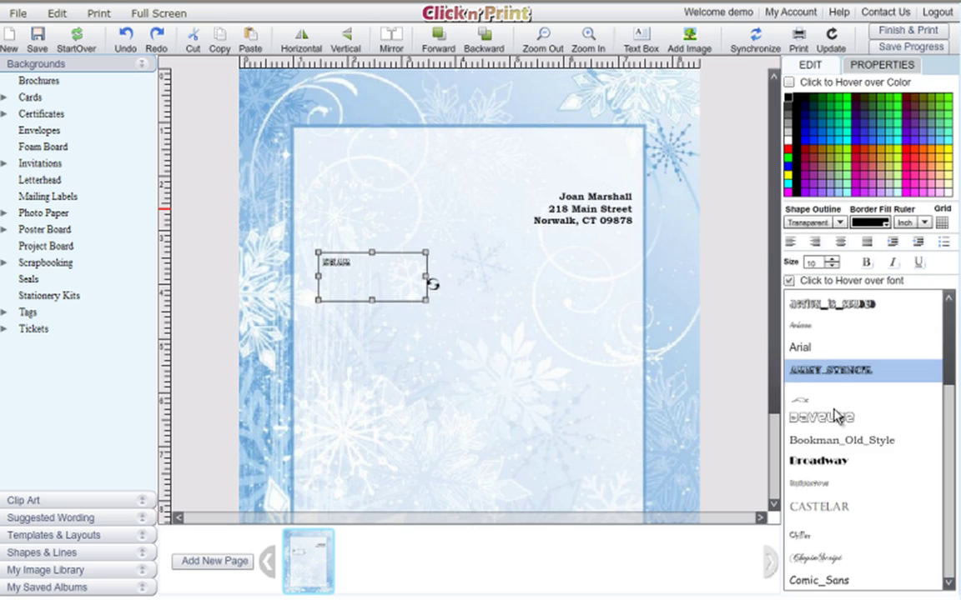
{"action": "left_click", "coordinate": [821, 441]}
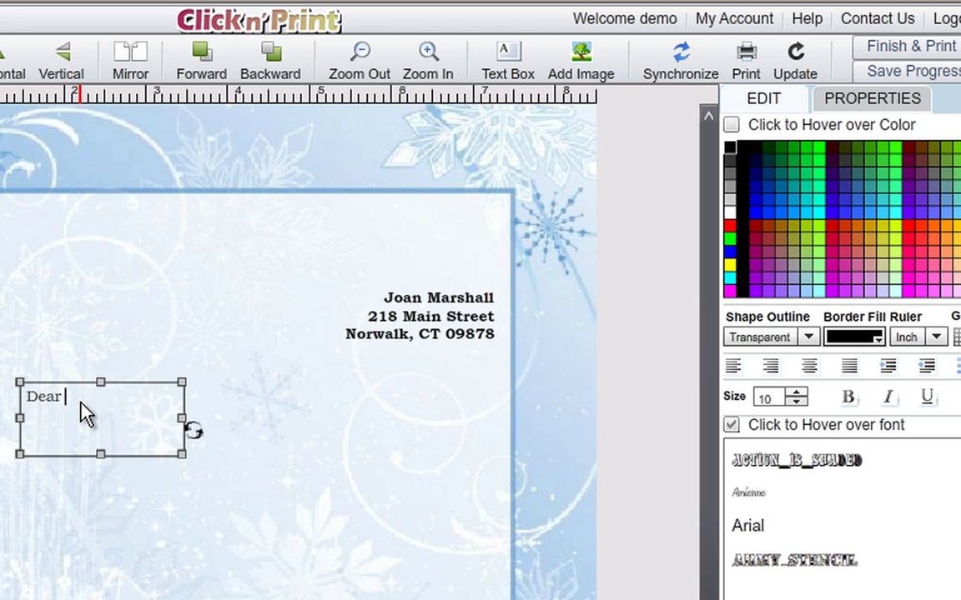
{"action": "type", "text": "hael,"}
{"action": "left_click", "coordinate": [161, 443]}
{"action": "left_click", "coordinate": [121, 399]}
{"action": "left_click_drag", "start_coordinate": [182, 456], "coordinate": [148, 425]}
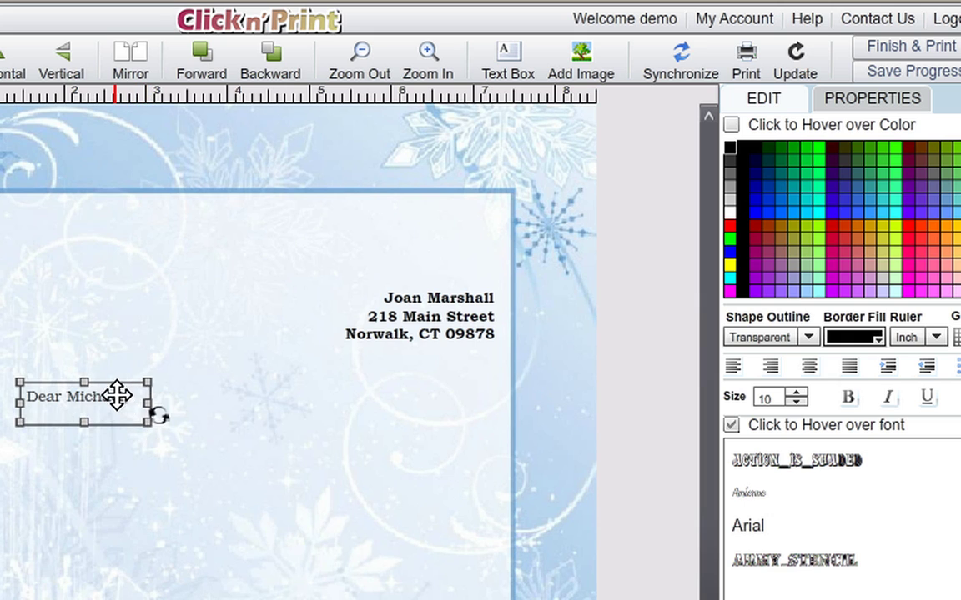
{"action": "mouse_move", "coordinate": [117, 393]}
{"action": "left_mouse_down"}
{"action": "mouse_move", "coordinate": [118, 408]}
{"action": "mouse_move", "coordinate": [112, 401]}
{"action": "left_mouse_up"}
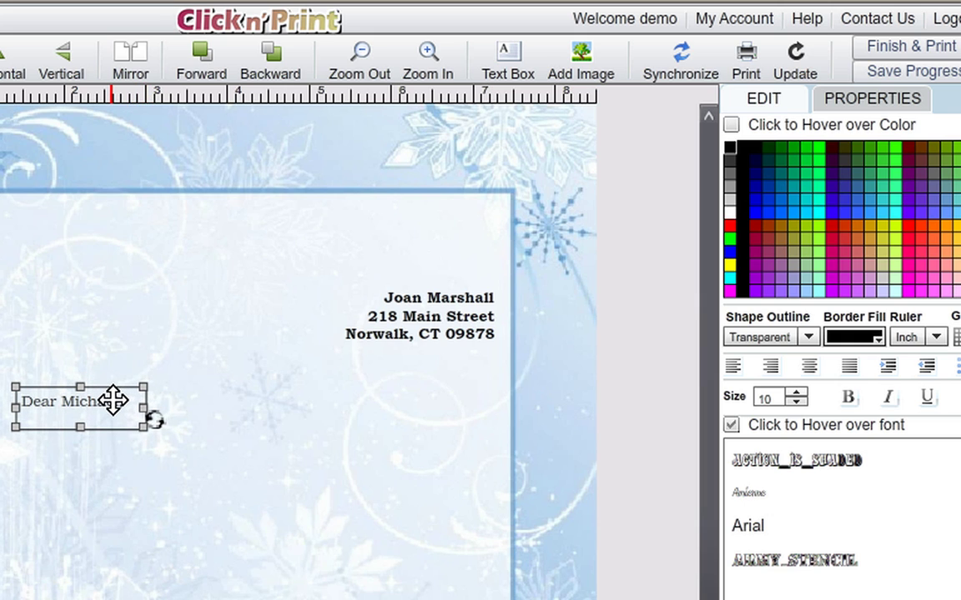
Add a text box below the greeting holding the invitation body and closing
{"action": "left_click", "coordinate": [270, 536]}
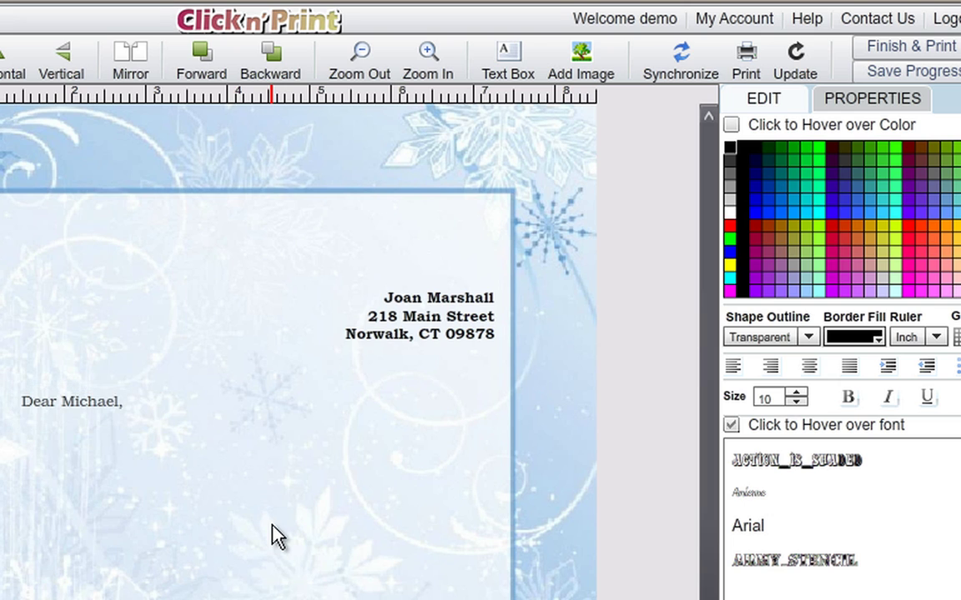
{"action": "left_click", "coordinate": [507, 55]}
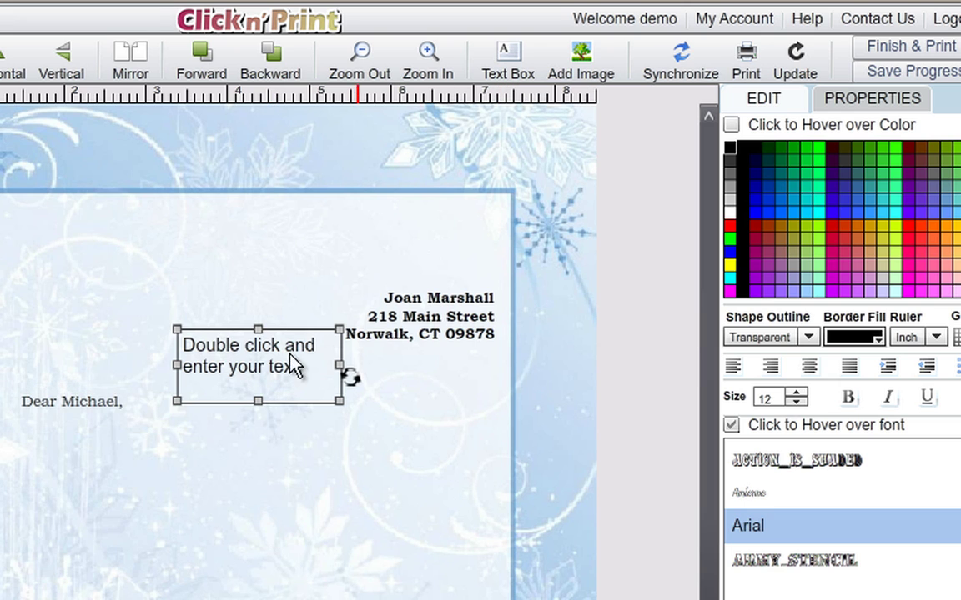
{"action": "left_click_drag", "start_coordinate": [274, 360], "coordinate": [112, 477]}
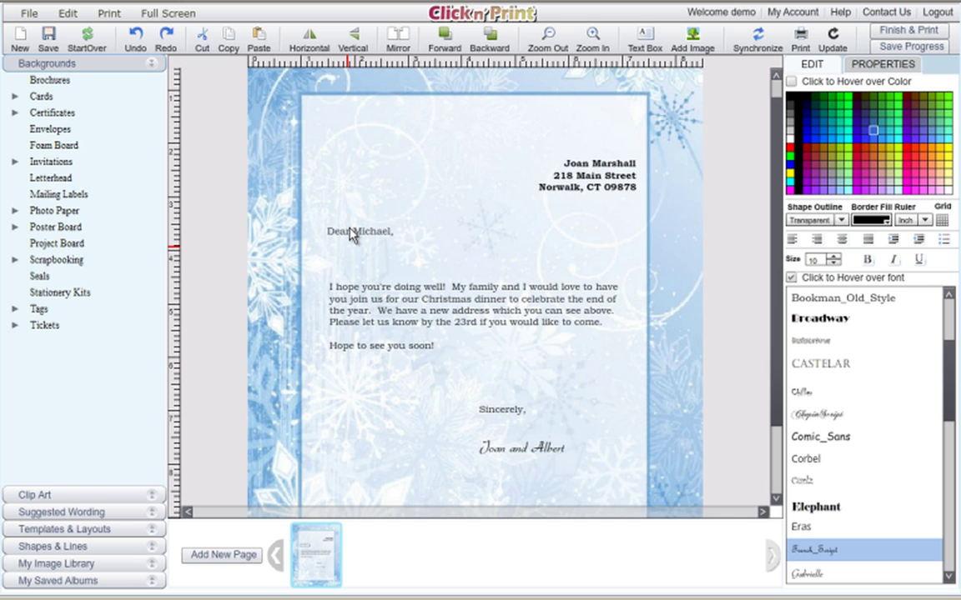
{"action": "left_click", "coordinate": [349, 302]}
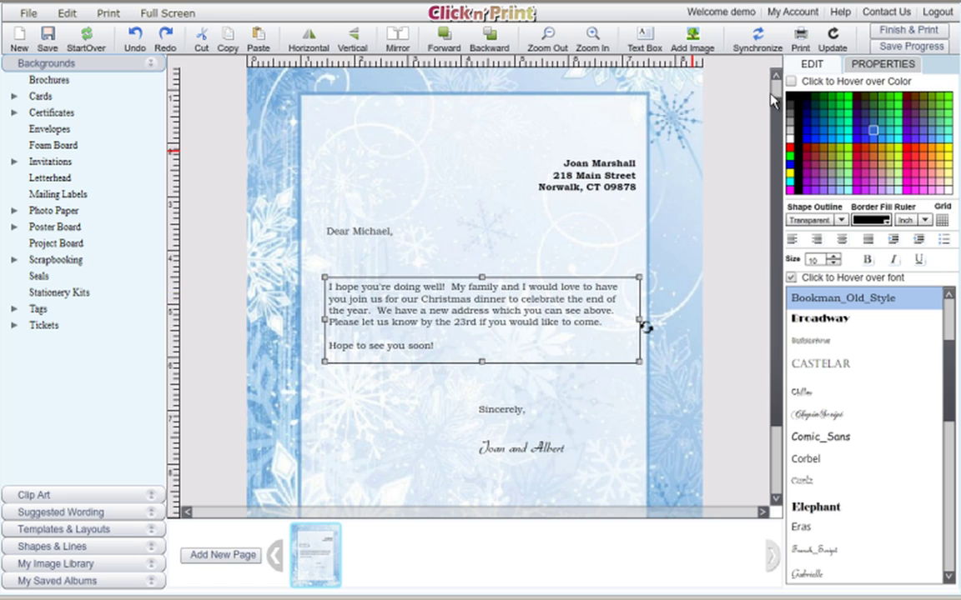
Position the letter body box at X 79, Y 240
{"action": "left_click", "coordinate": [867, 70]}
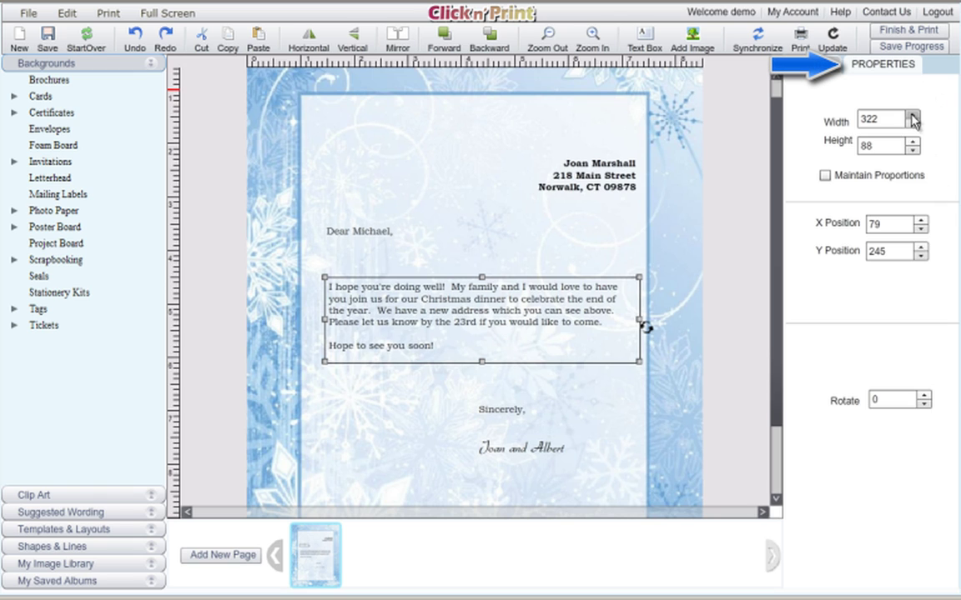
{"action": "left_click", "coordinate": [920, 220]}
{"action": "left_click", "coordinate": [921, 220]}
{"action": "left_click", "coordinate": [920, 220]}
{"action": "left_click", "coordinate": [921, 220]}
{"action": "left_click", "coordinate": [921, 220]}
{"action": "left_click", "coordinate": [921, 220]}
{"action": "left_click", "coordinate": [921, 220]}
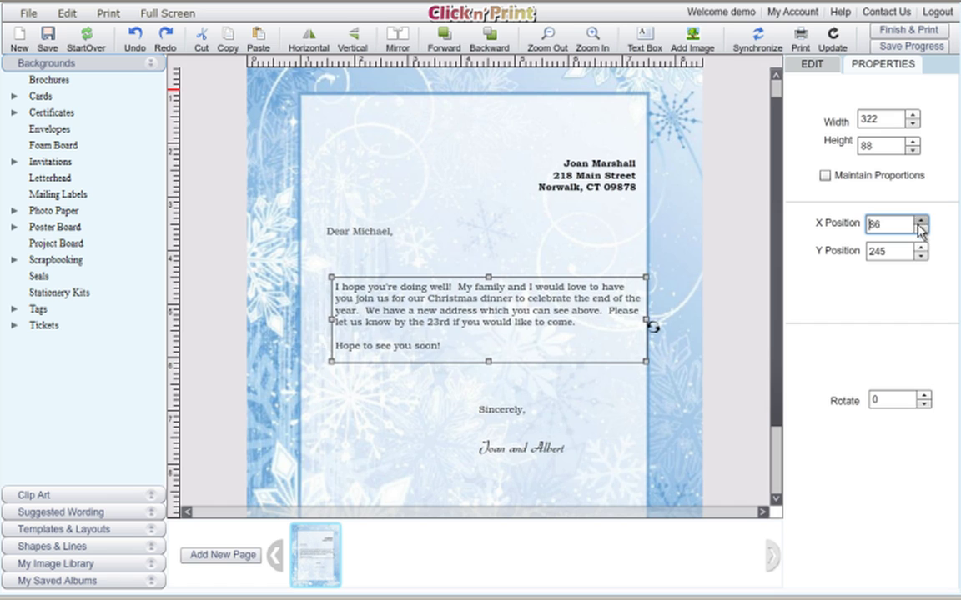
{"action": "left_click", "coordinate": [920, 255]}
{"action": "left_click", "coordinate": [920, 255]}
{"action": "left_click", "coordinate": [920, 255]}
{"action": "left_click", "coordinate": [919, 255]}
{"action": "left_click", "coordinate": [920, 255]}
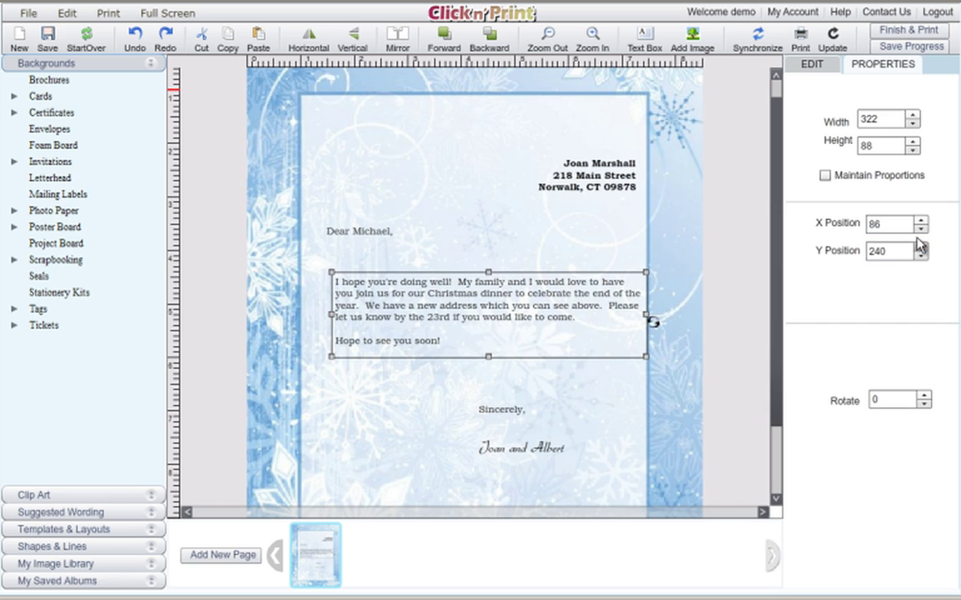
{"action": "left_click", "coordinate": [921, 228]}
{"action": "left_click", "coordinate": [920, 228]}
{"action": "left_click", "coordinate": [921, 228]}
{"action": "left_click", "coordinate": [921, 228]}
{"action": "left_click", "coordinate": [920, 228]}
{"action": "left_click", "coordinate": [920, 228]}
{"action": "left_click", "coordinate": [921, 228]}
{"action": "left_click", "coordinate": [920, 229]}
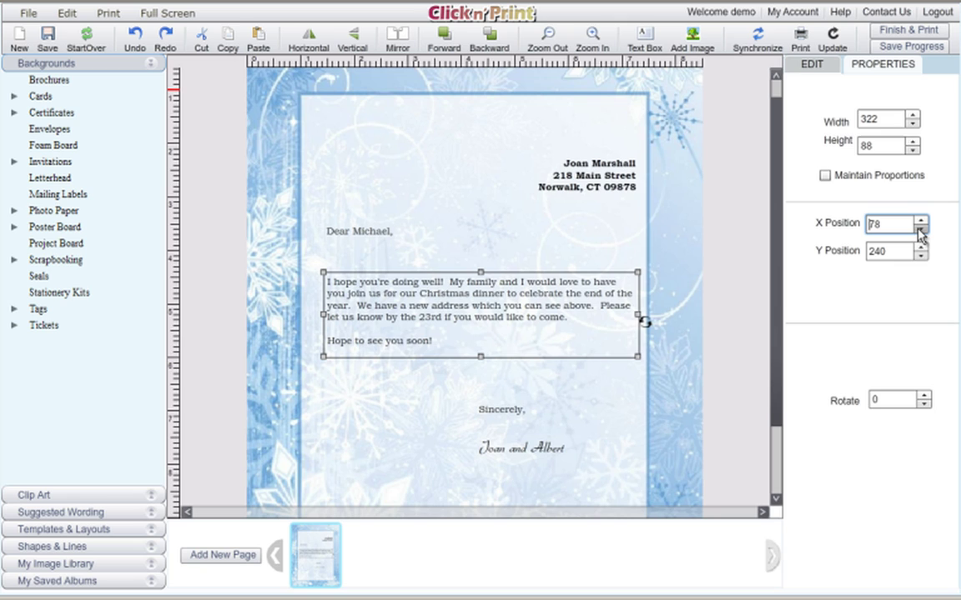
{"action": "left_click", "coordinate": [920, 221]}
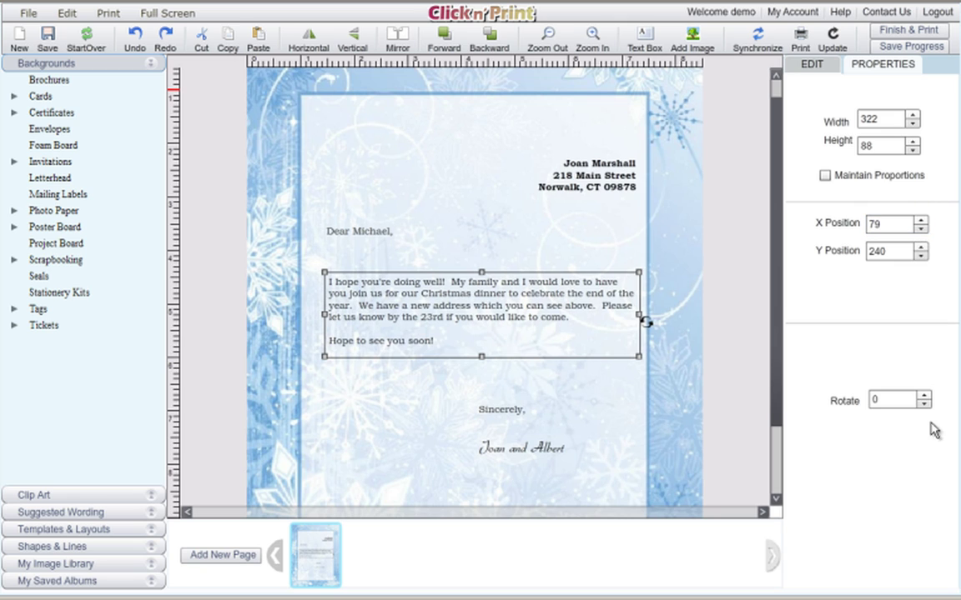
{"action": "left_click", "coordinate": [919, 221]}
{"action": "left_click", "coordinate": [920, 221]}
{"action": "left_click", "coordinate": [920, 230]}
{"action": "left_click", "coordinate": [921, 230]}
Size the letter body box to height 88 and width 323
{"action": "left_click", "coordinate": [913, 150]}
{"action": "left_click", "coordinate": [913, 150]}
{"action": "left_click", "coordinate": [913, 150]}
{"action": "left_click", "coordinate": [913, 150]}
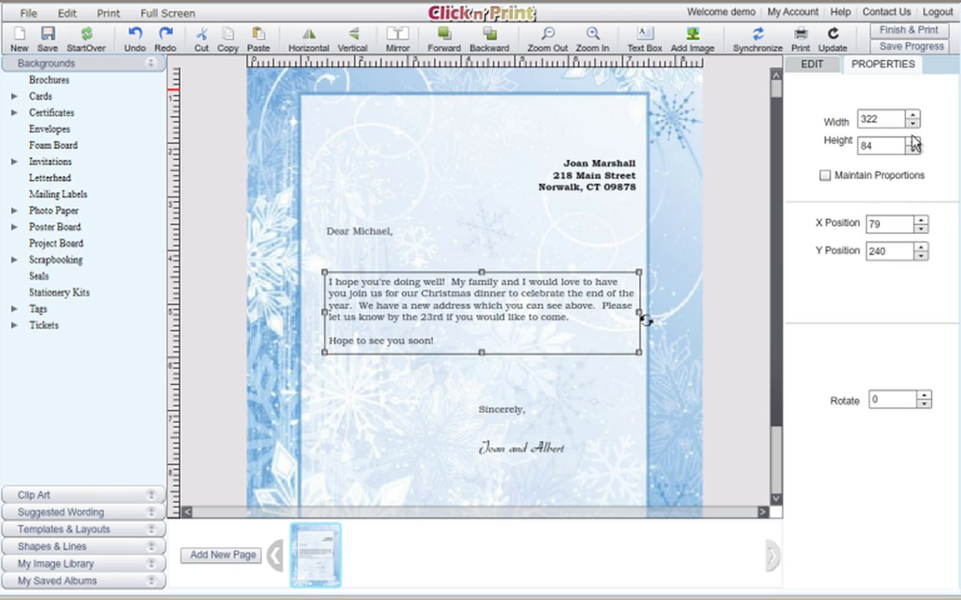
{"action": "left_click", "coordinate": [913, 141]}
{"action": "left_click", "coordinate": [913, 140]}
{"action": "left_click", "coordinate": [913, 141]}
{"action": "left_click", "coordinate": [913, 141]}
{"action": "left_click", "coordinate": [913, 124]}
{"action": "left_click", "coordinate": [913, 123]}
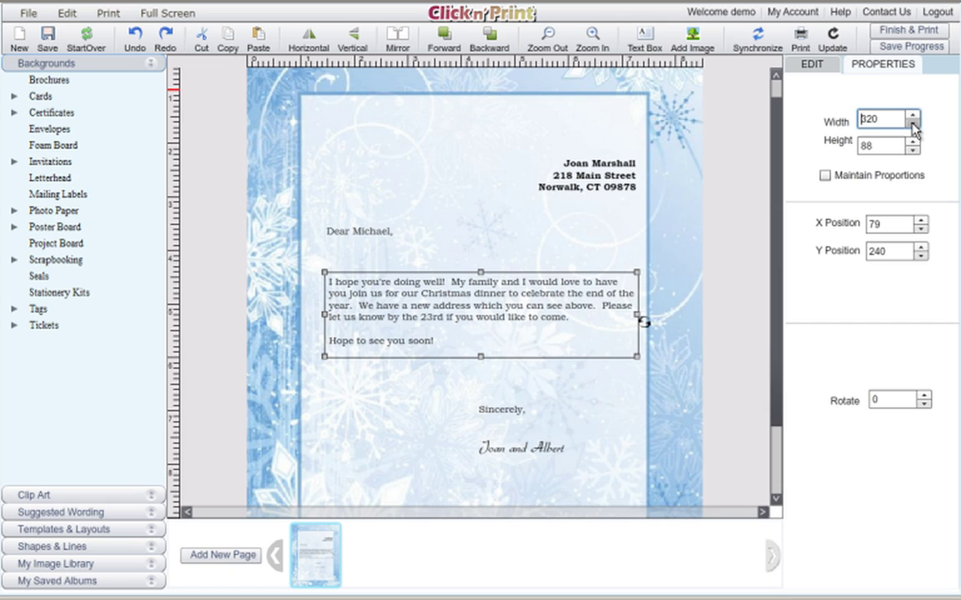
{"action": "left_click", "coordinate": [913, 123]}
{"action": "left_click", "coordinate": [913, 116]}
{"action": "left_click", "coordinate": [913, 116]}
{"action": "left_click", "coordinate": [913, 116]}
{"action": "left_click", "coordinate": [913, 116]}
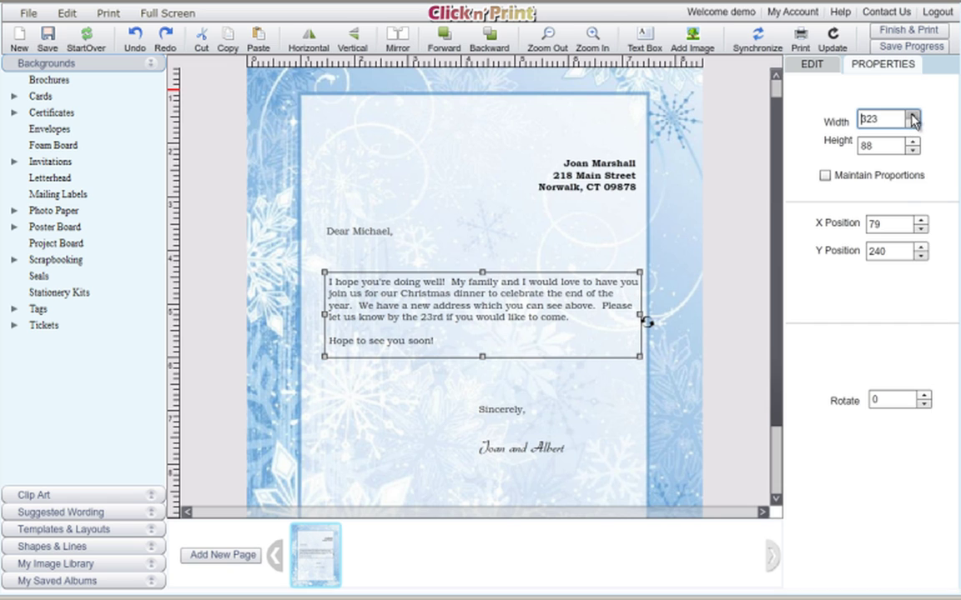
{"action": "left_click", "coordinate": [815, 64]}
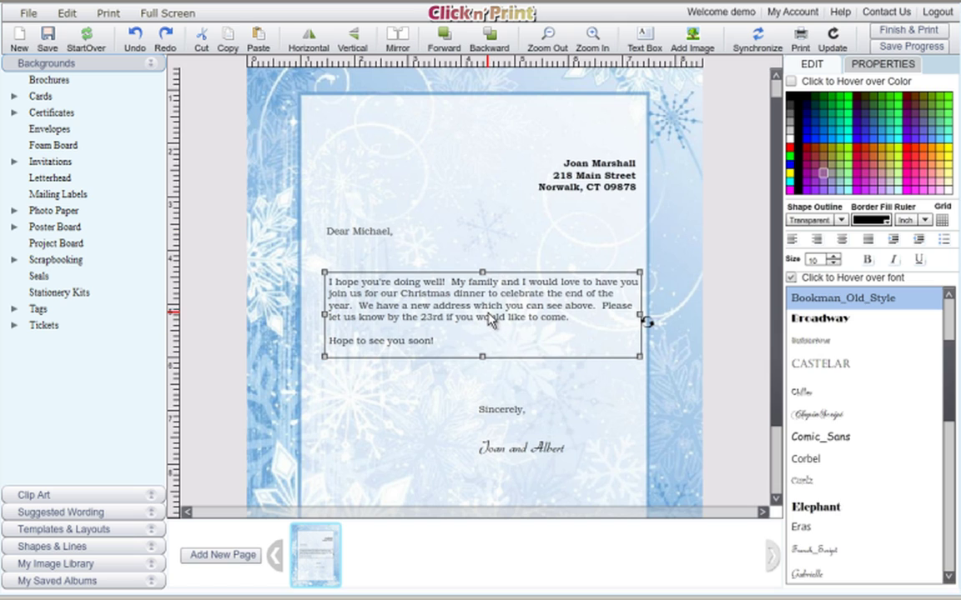
Nudge the return address left and back, then narrow the body text so it rewraps
{"action": "left_click", "coordinate": [570, 189]}
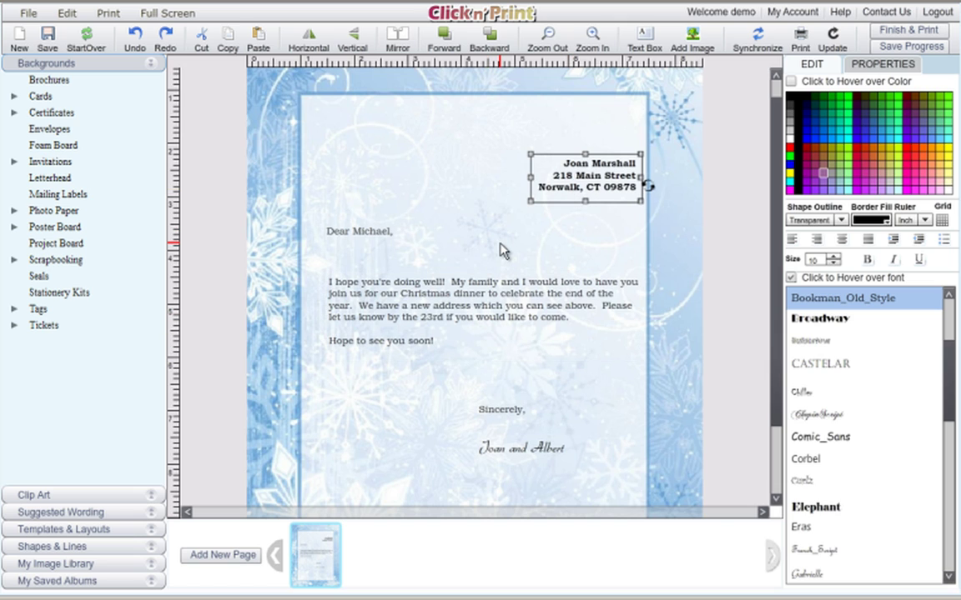
{"action": "key", "text": "Left"}
{"action": "key", "text": "Left"}
{"action": "key", "text": "Left"}
{"action": "key", "text": "Left"}
{"action": "key", "text": "Left"}
{"action": "key", "text": "Left"}
{"action": "key", "text": "Left"}
{"action": "key", "text": "Left"}
{"action": "key", "text": "Left"}
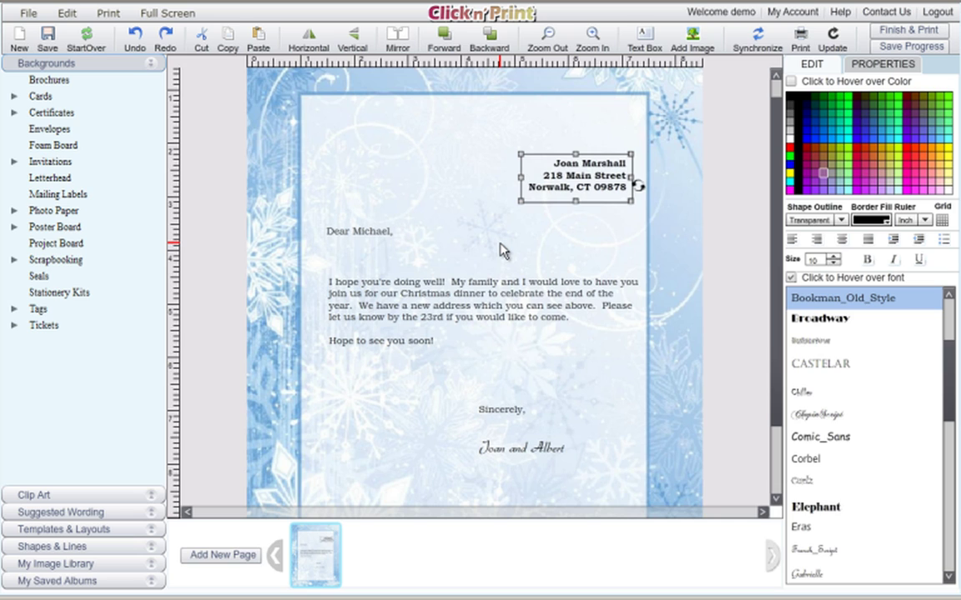
{"action": "key", "text": "Right"}
{"action": "key", "text": "Right"}
{"action": "key", "text": "Right"}
{"action": "key", "text": "Right"}
{"action": "key", "text": "Right"}
{"action": "key", "text": "Right"}
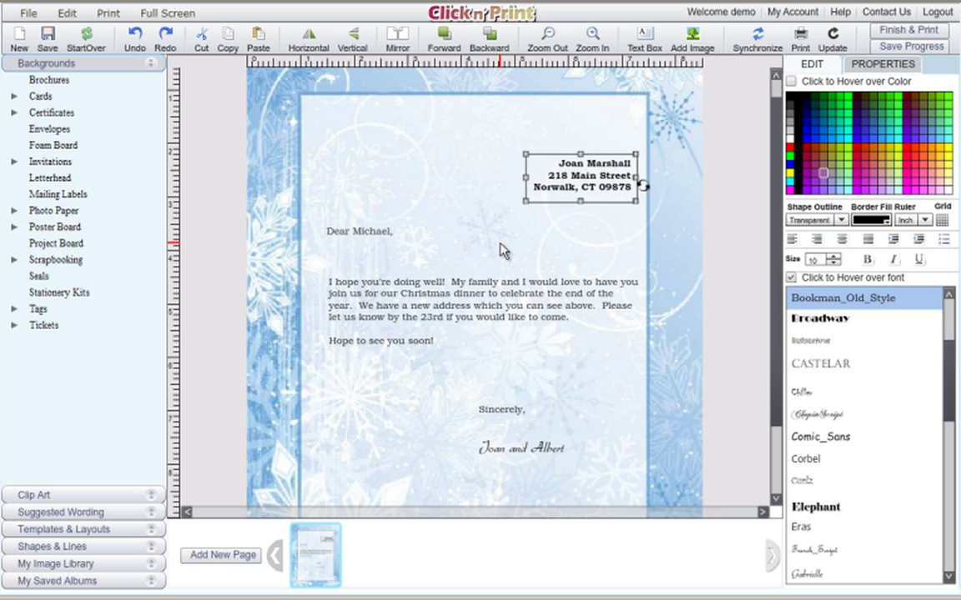
{"action": "left_click", "coordinate": [546, 318]}
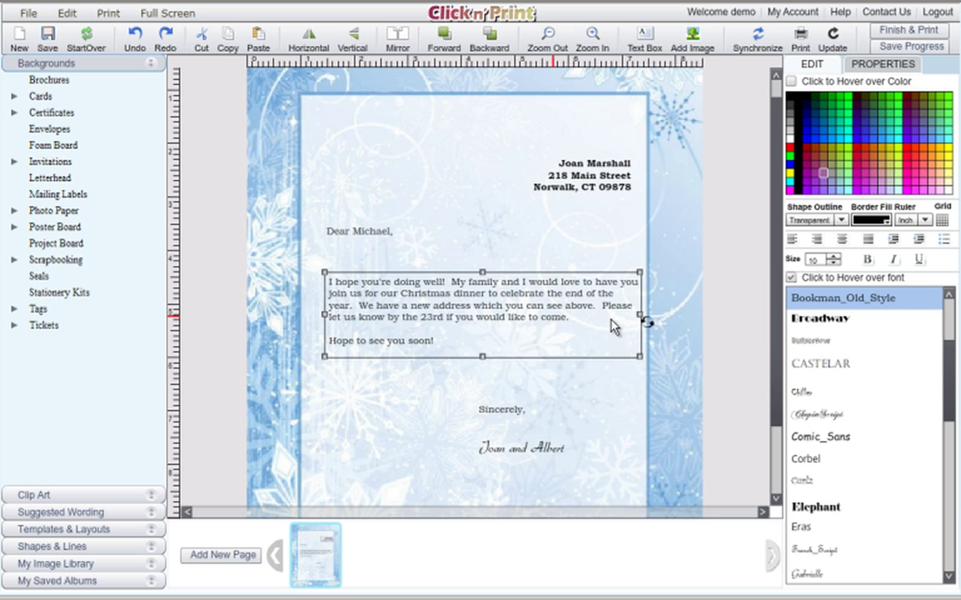
{"action": "left_click_drag", "start_coordinate": [637, 313], "coordinate": [625, 314]}
Shift the return-address block two nudges left and one back right
{"action": "left_click", "coordinate": [599, 178]}
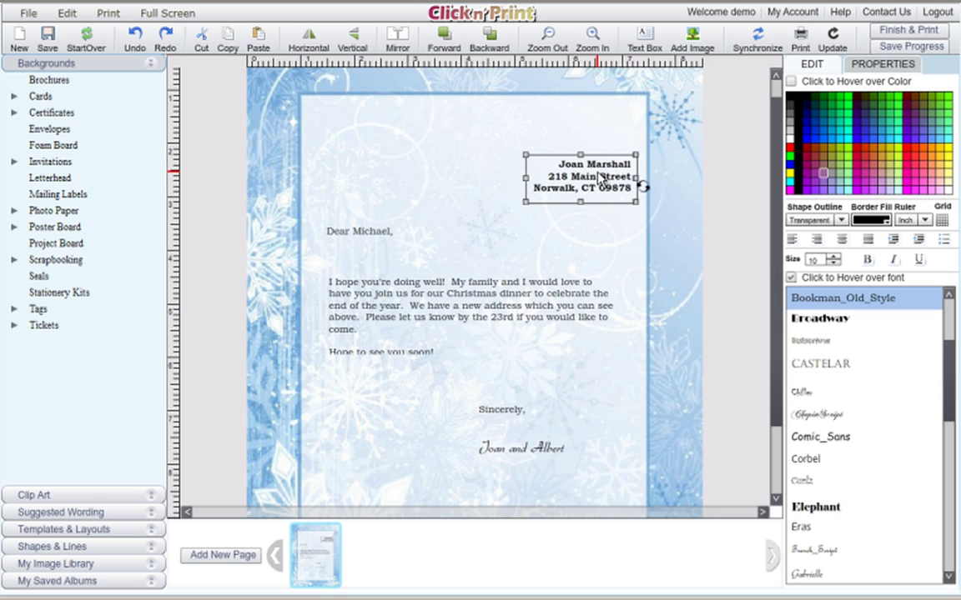
{"action": "key", "text": "Left"}
{"action": "key", "text": "Left"}
{"action": "key", "text": "Left"}
{"action": "key", "text": "Left"}
{"action": "key", "text": "Left"}
{"action": "key", "text": "Left"}
{"action": "key", "text": "Left"}
{"action": "key", "text": "Left"}
{"action": "key", "text": "Left"}
{"action": "key", "text": "Left"}
{"action": "key", "text": "Left"}
{"action": "key", "text": "Left"}
{"action": "key", "text": "Left"}
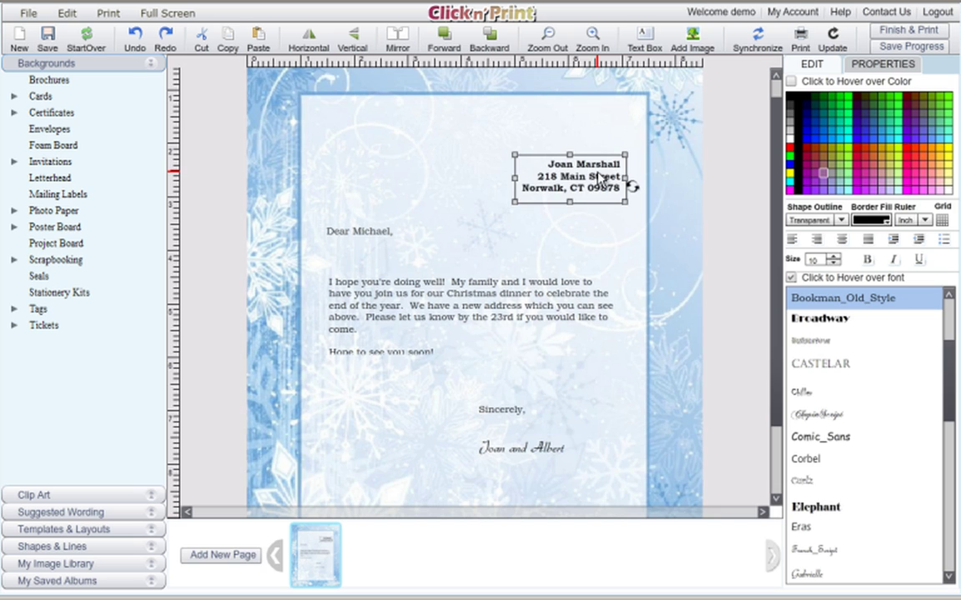
{"action": "key", "text": "Left"}
{"action": "key", "text": "Left"}
{"action": "key", "text": "Left"}
{"action": "key", "text": "Left"}
{"action": "key", "text": "Left"}
{"action": "key", "text": "Left"}
{"action": "key", "text": "Left"}
{"action": "key", "text": "Left"}
{"action": "key", "text": "Left"}
{"action": "key", "text": "Left"}
{"action": "key", "text": "Left"}
{"action": "key", "text": "Left"}
{"action": "key", "text": "Left"}
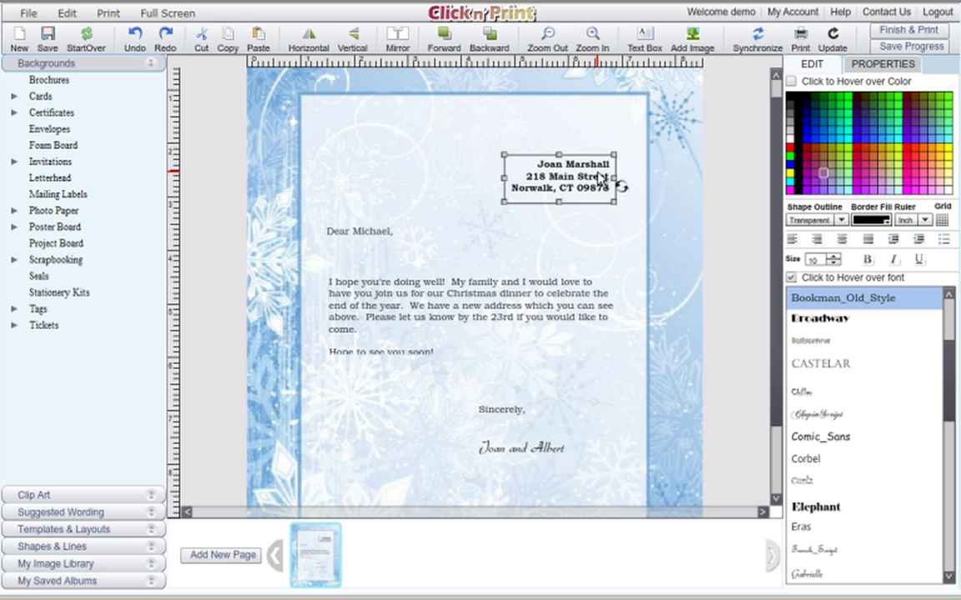
{"action": "key", "text": "Right"}
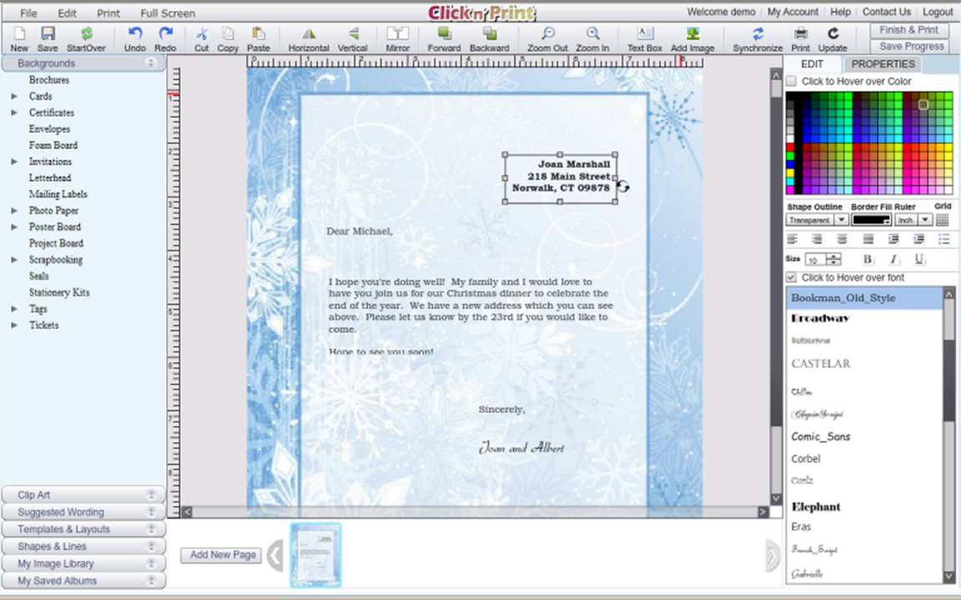
Show the grid, shift the address slightly right, and widen the body text box
{"action": "left_click", "coordinate": [941, 221]}
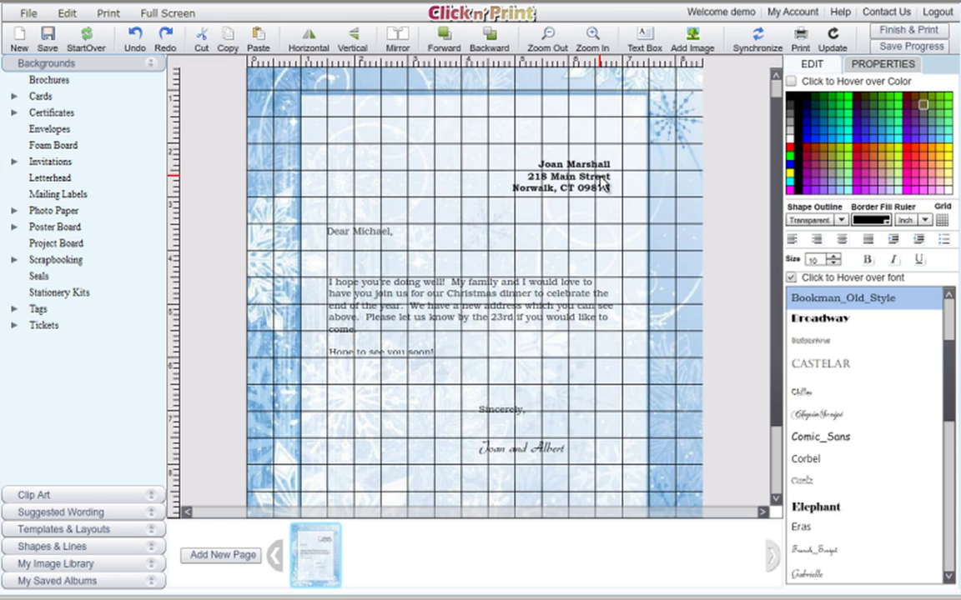
{"action": "left_click", "coordinate": [604, 183]}
{"action": "left_click_drag", "start_coordinate": [604, 183], "coordinate": [610, 184]}
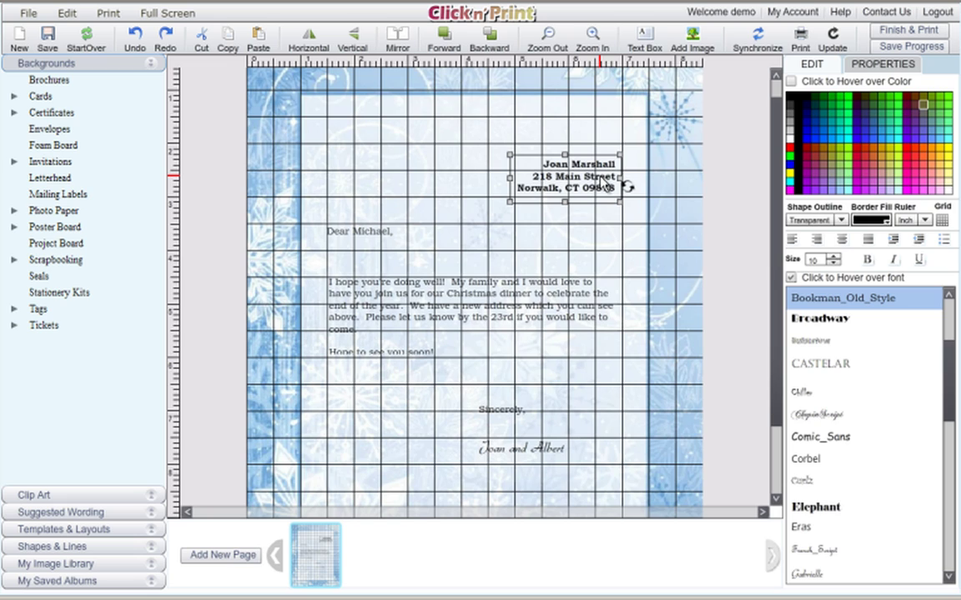
{"action": "left_click", "coordinate": [577, 303]}
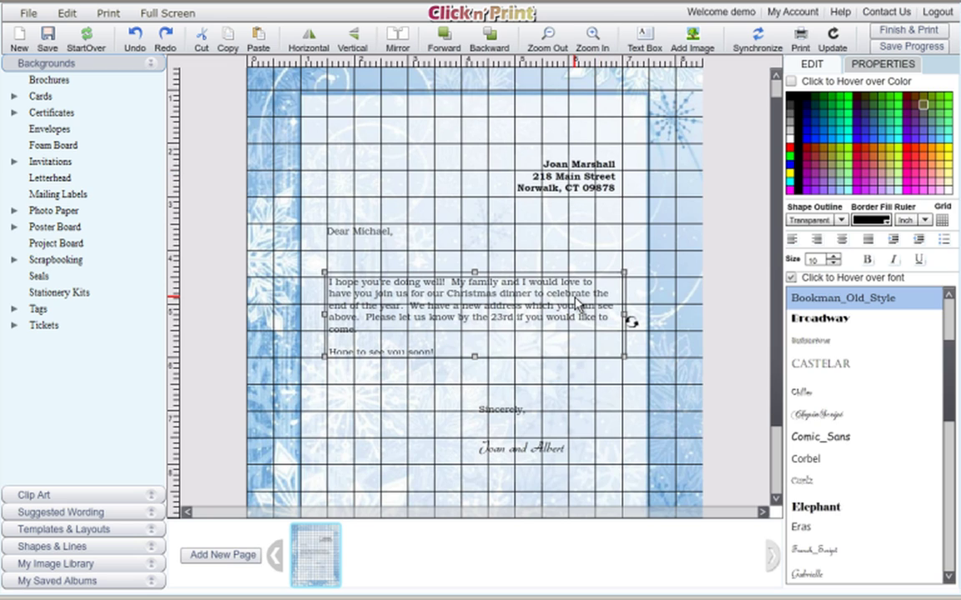
{"action": "left_click", "coordinate": [624, 316]}
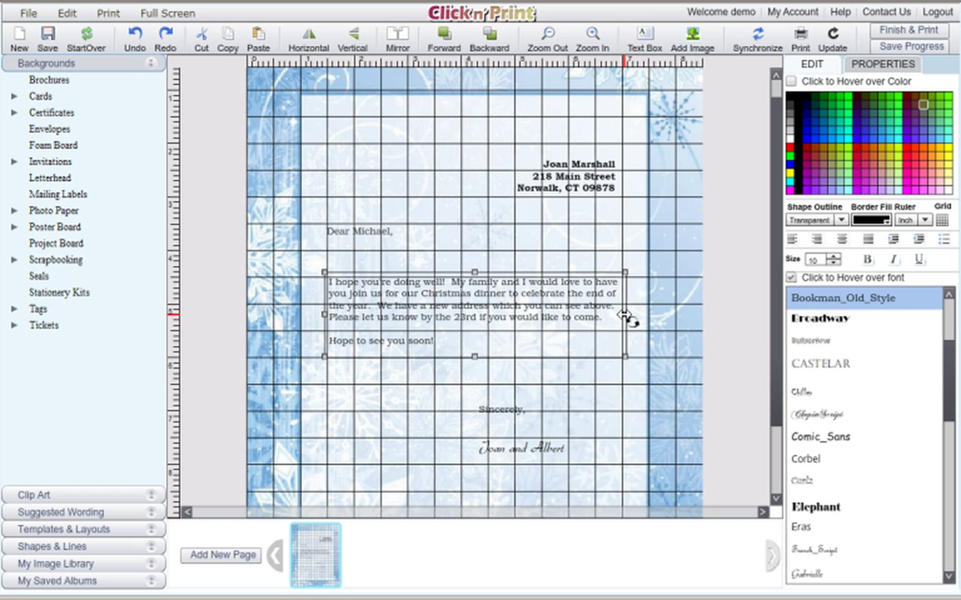
{"action": "left_click_drag", "start_coordinate": [624, 317], "coordinate": [632, 317]}
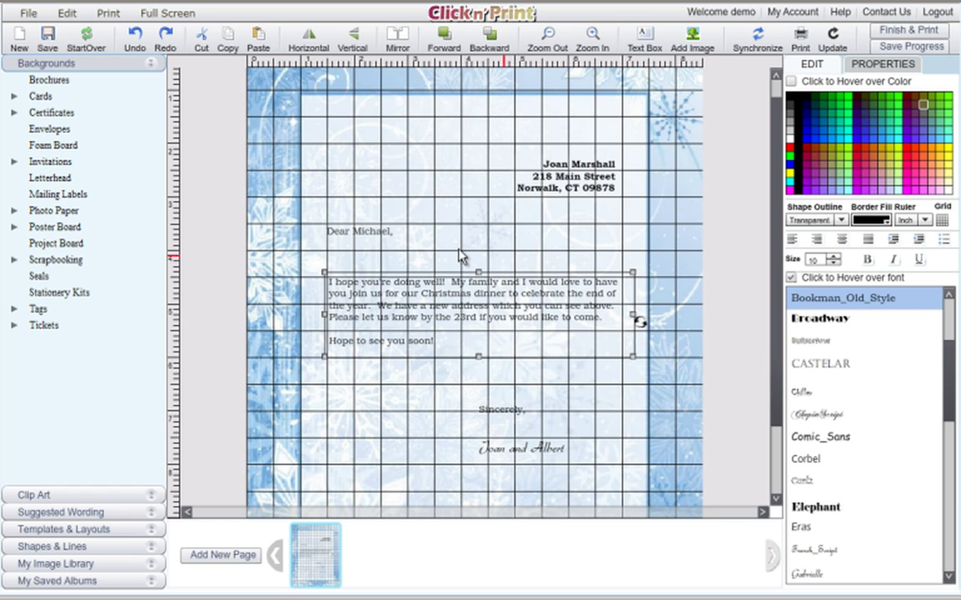
Nudge the signature slightly down and switch the grid off
{"action": "left_click", "coordinate": [495, 454]}
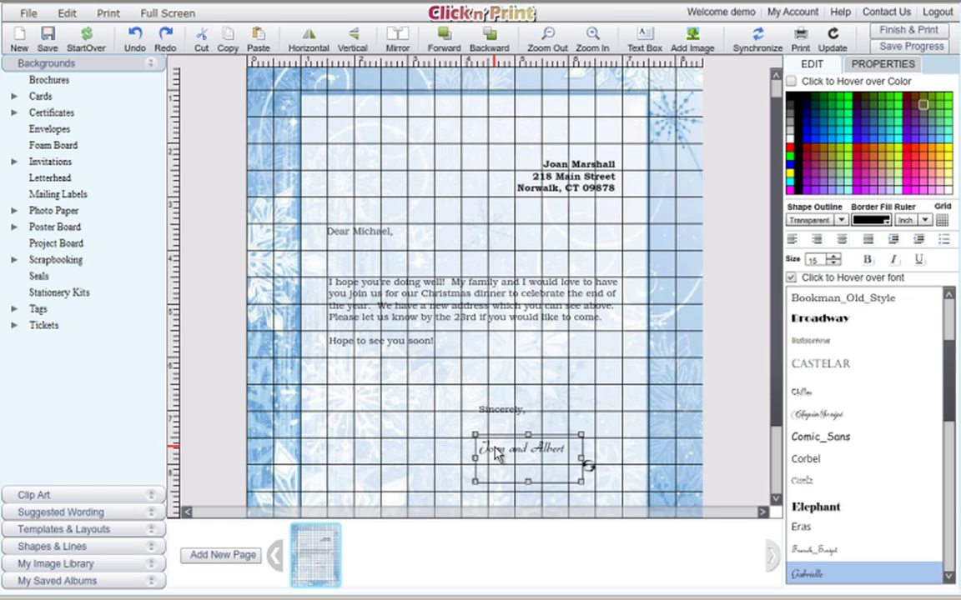
{"action": "left_click_drag", "start_coordinate": [495, 454], "coordinate": [496, 455]}
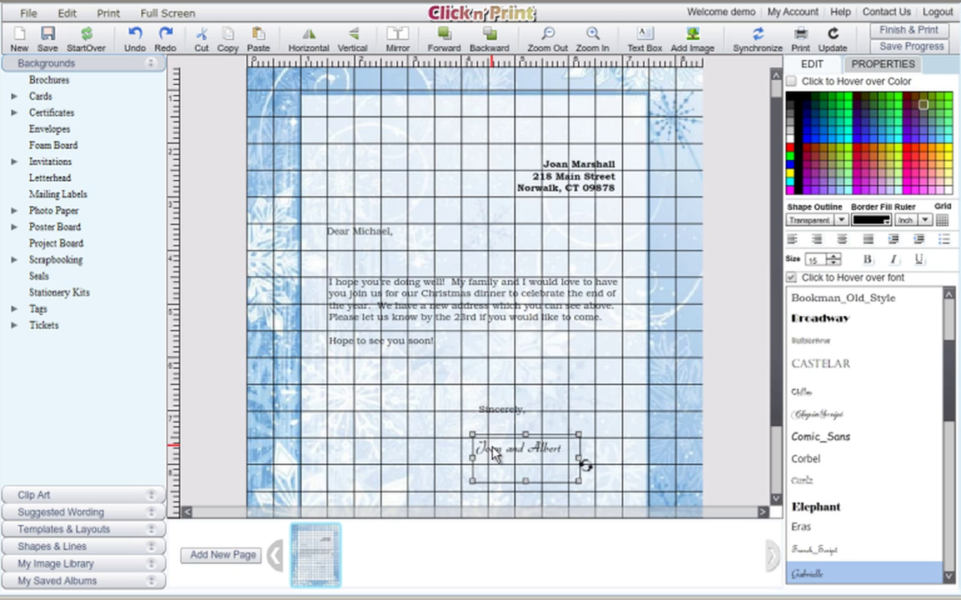
{"action": "left_click", "coordinate": [943, 220]}
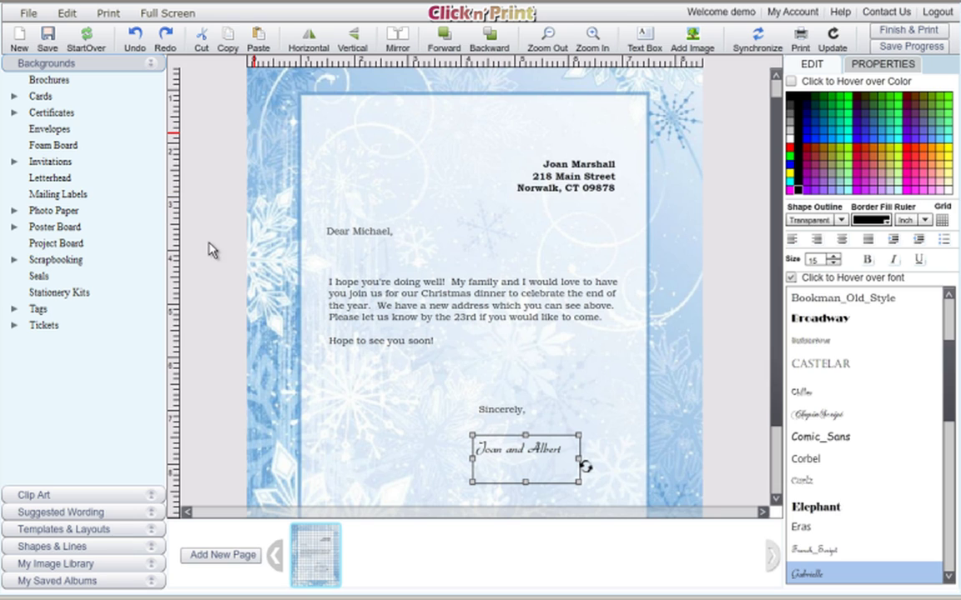
Browse the Clip Art By Holiday section and show the Christmas category
{"action": "left_click", "coordinate": [155, 502]}
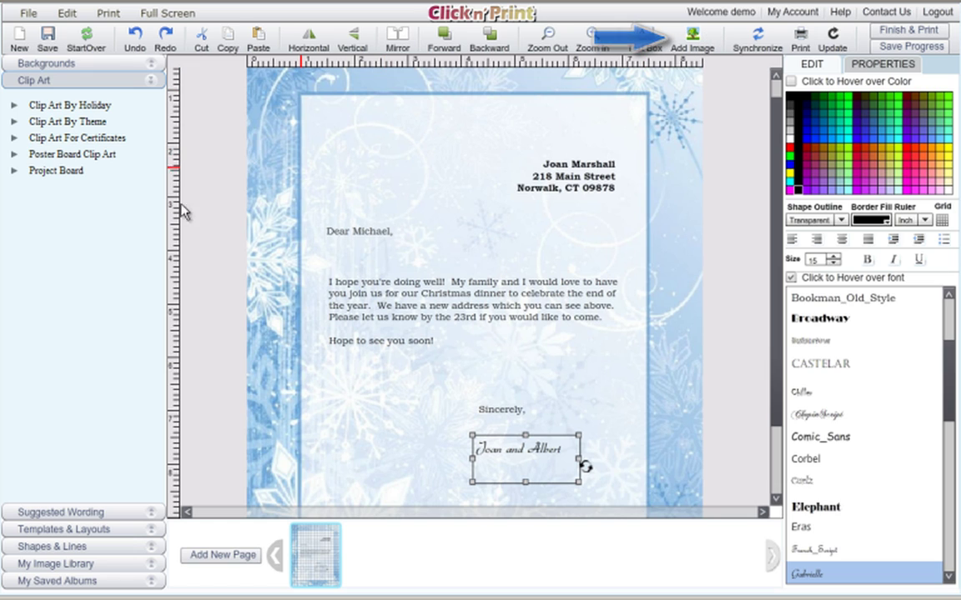
{"action": "left_click", "coordinate": [14, 107]}
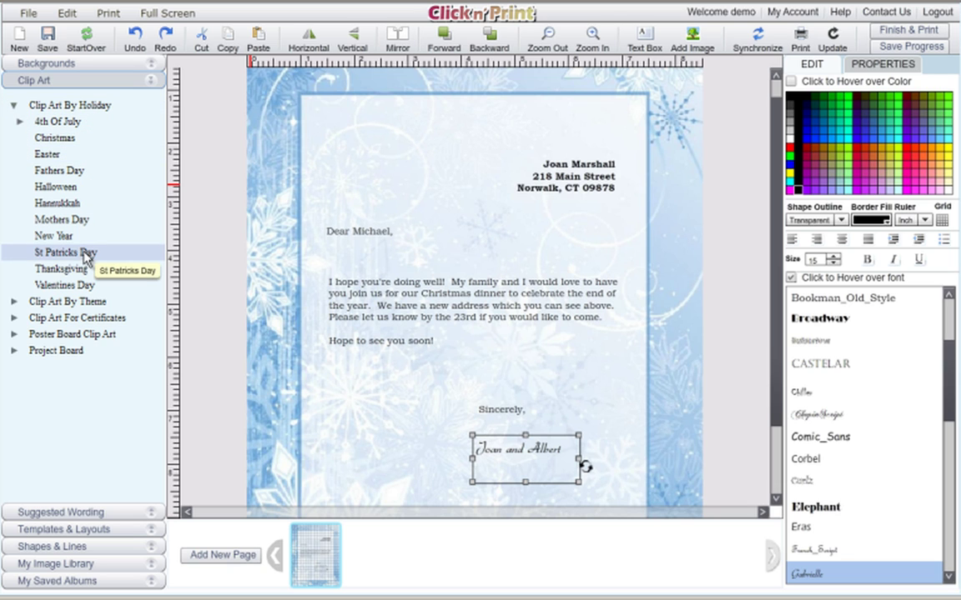
{"action": "left_click", "coordinate": [74, 138]}
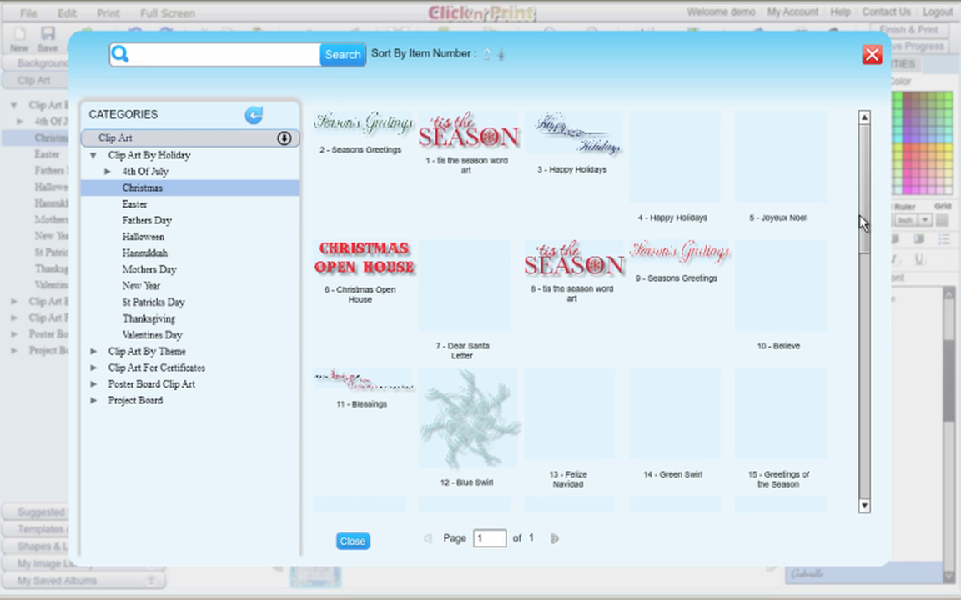
Insert the Christmas Candles clip art beside 'Sincerely,' at lower left and shrink it slightly
{"action": "left_click_drag", "start_coordinate": [865, 212], "coordinate": [863, 444]}
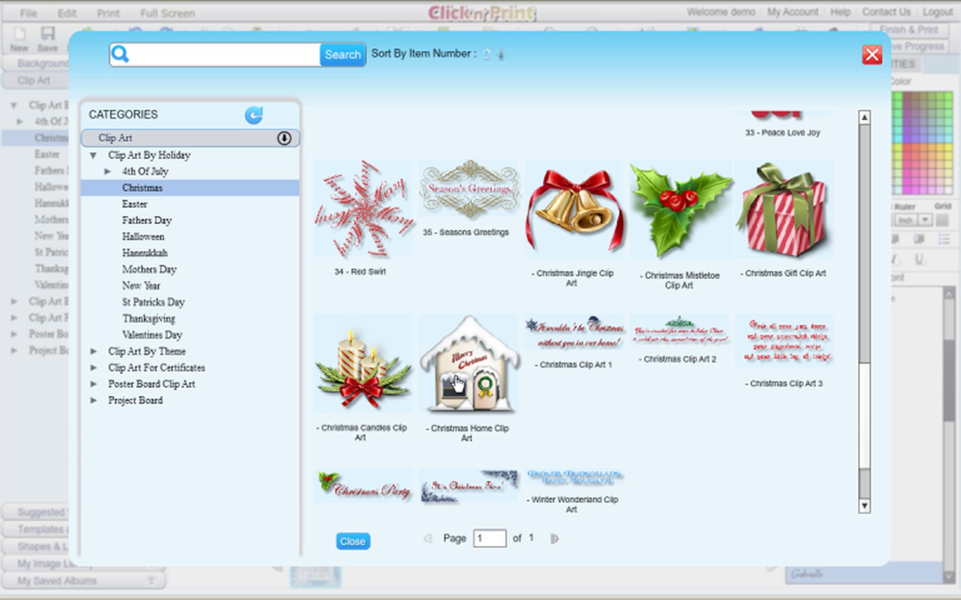
{"action": "left_click", "coordinate": [330, 347]}
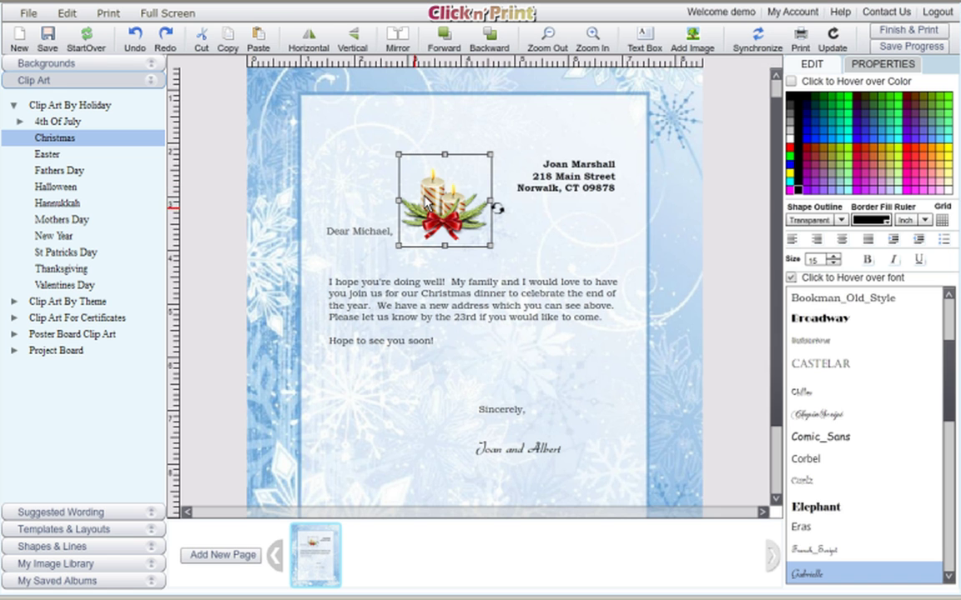
{"action": "left_click_drag", "start_coordinate": [446, 220], "coordinate": [373, 444]}
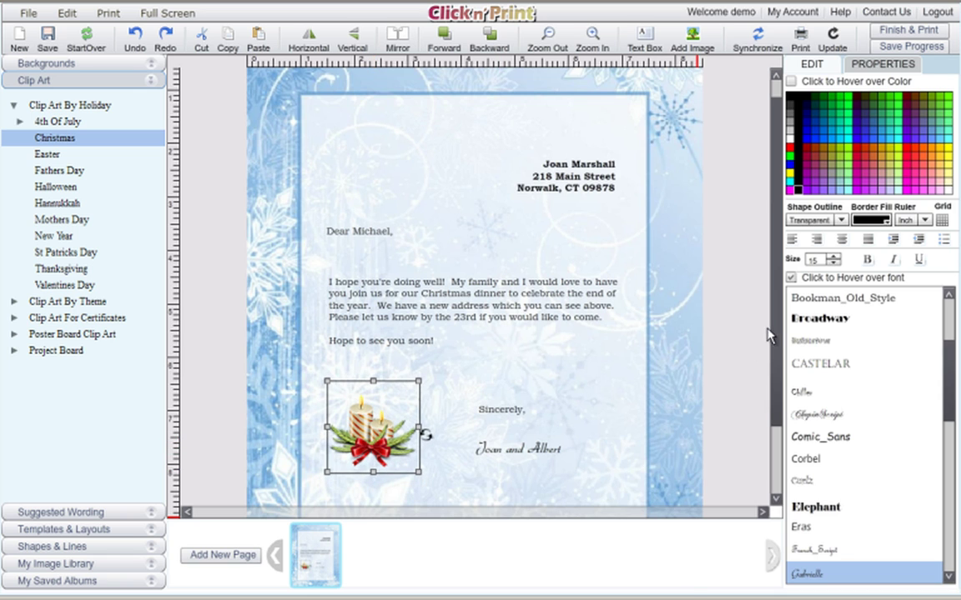
{"action": "scroll", "coordinate": [782, 439], "scroll_direction": "down", "scroll_amount": 3}
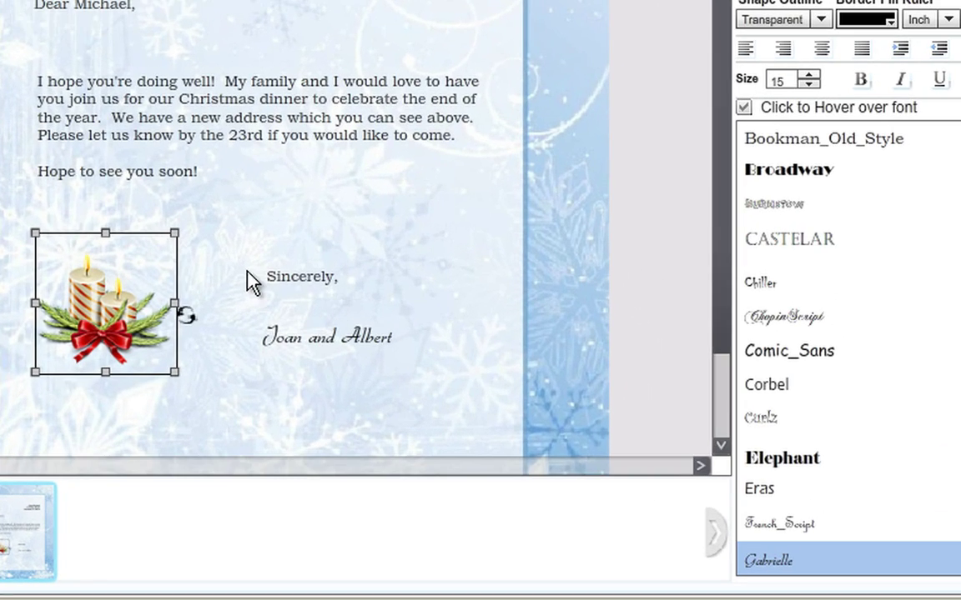
{"action": "left_click", "coordinate": [117, 316]}
{"action": "left_click_drag", "start_coordinate": [176, 374], "coordinate": [151, 354]}
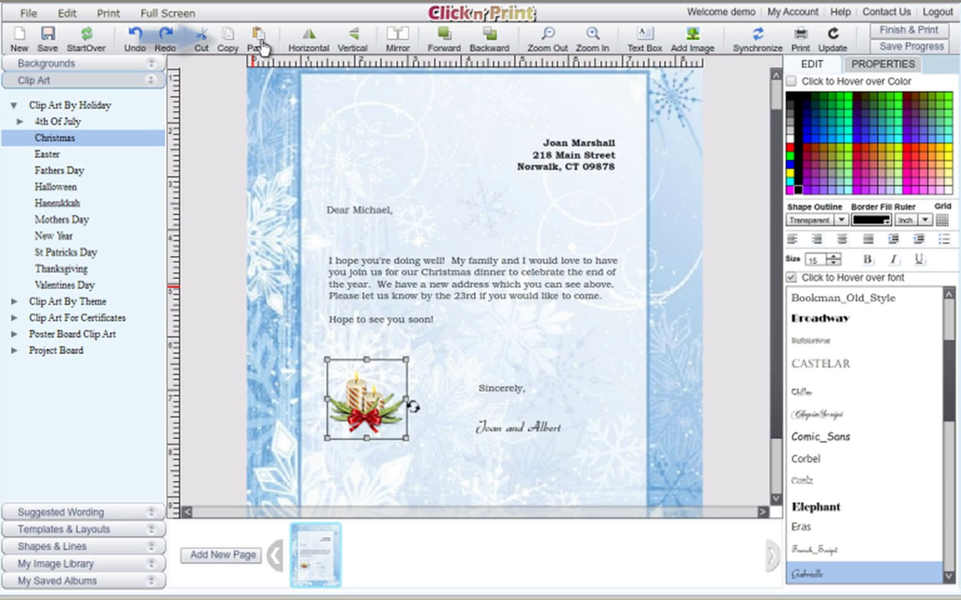
Paste a copy of the candles at the top left and delete the lower candles
{"action": "left_click", "coordinate": [260, 40]}
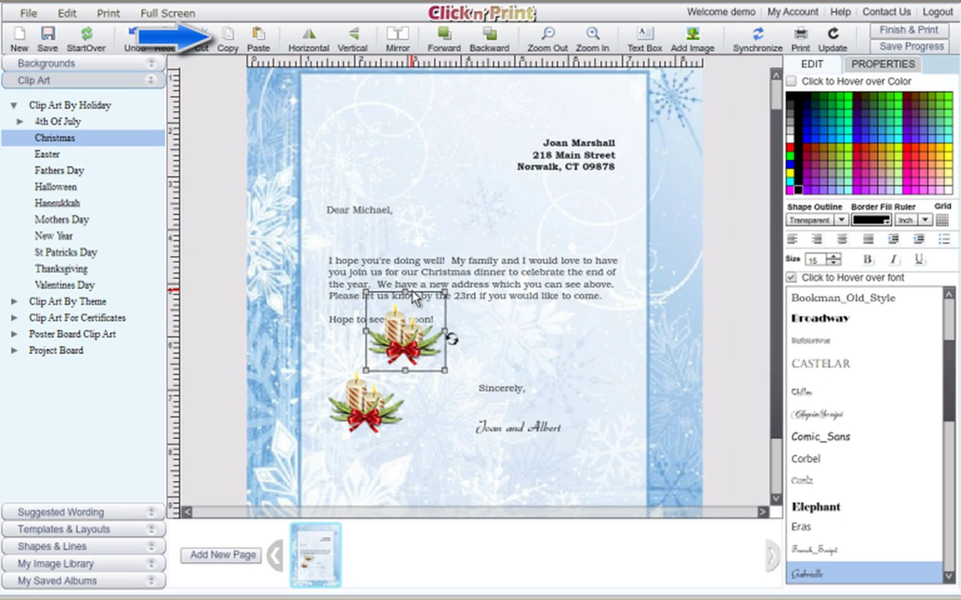
{"action": "left_click_drag", "start_coordinate": [366, 306], "coordinate": [359, 150]}
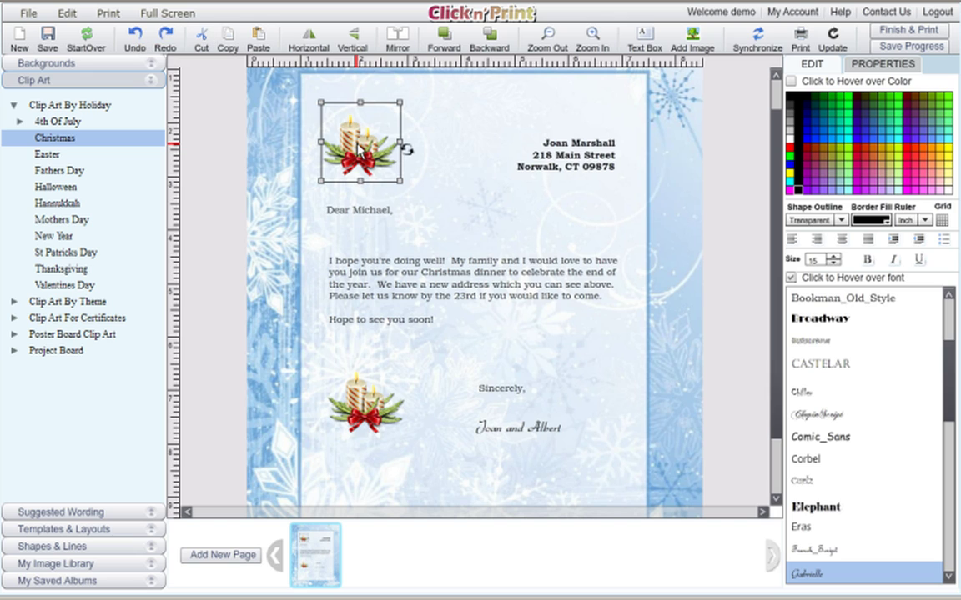
{"action": "left_click", "coordinate": [365, 416]}
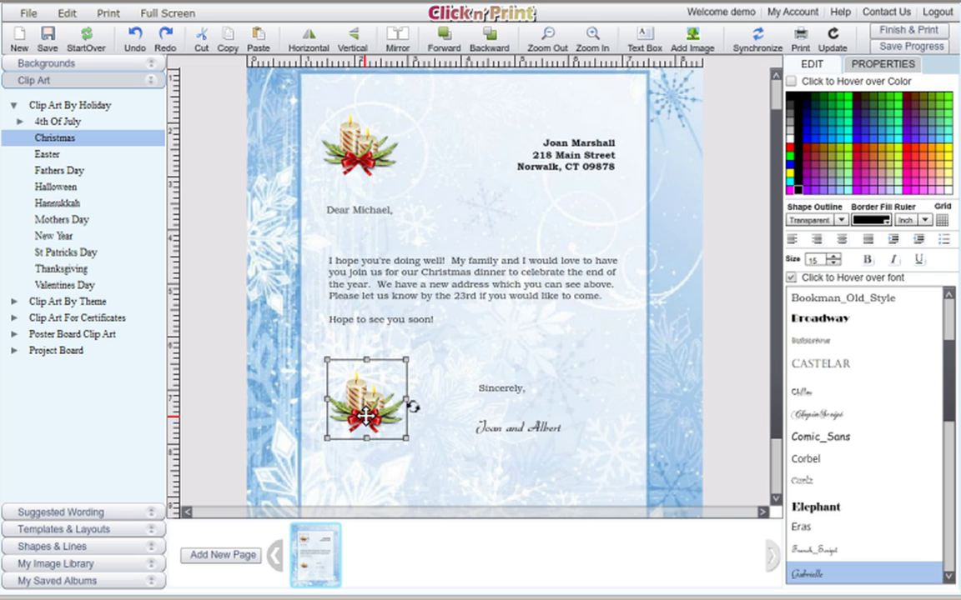
{"action": "key", "text": "Delete"}
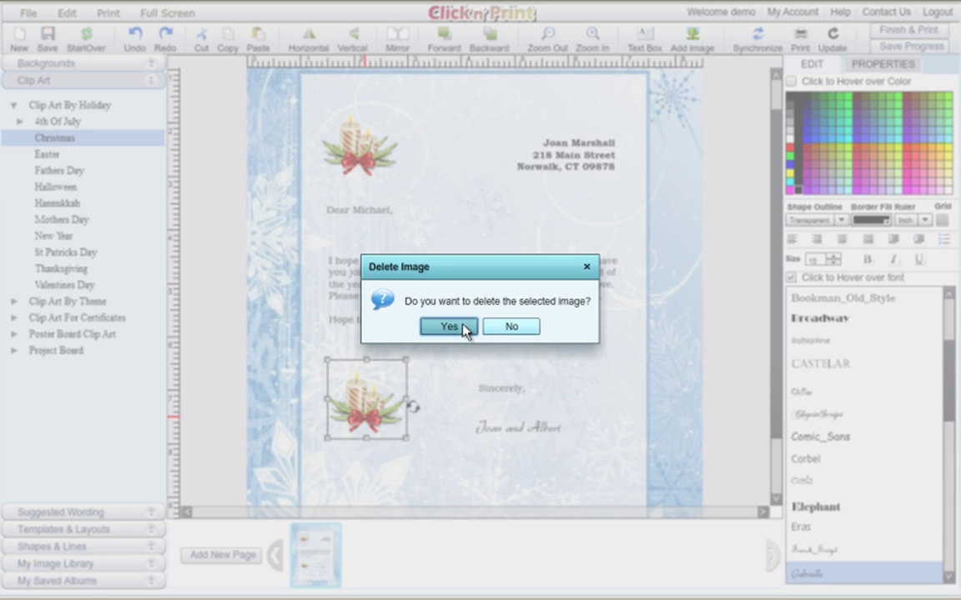
{"action": "left_click", "coordinate": [449, 326]}
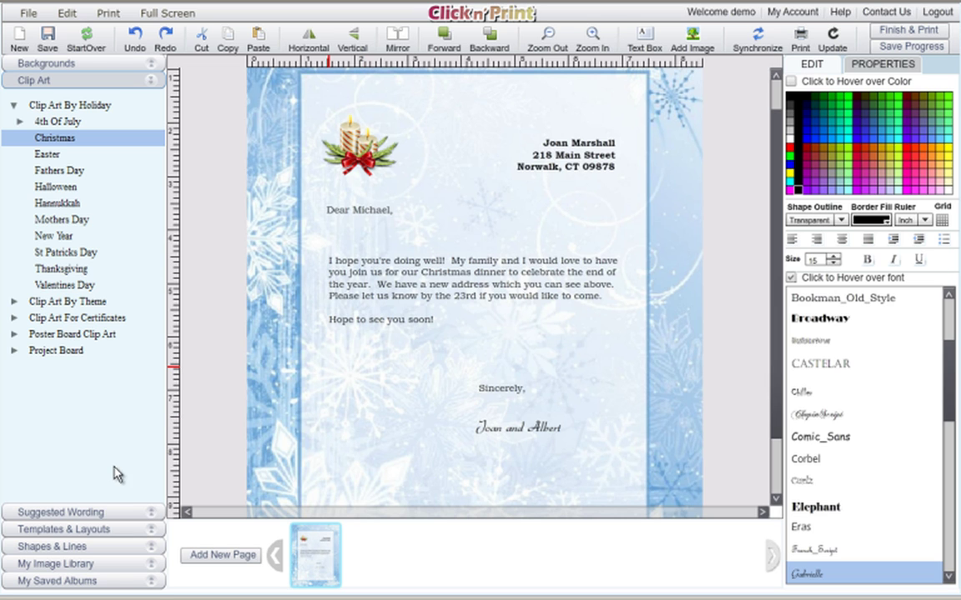
Add a five-point star outline and shrink it beside the 'Joan and Albert' signature
{"action": "left_click", "coordinate": [155, 548]}
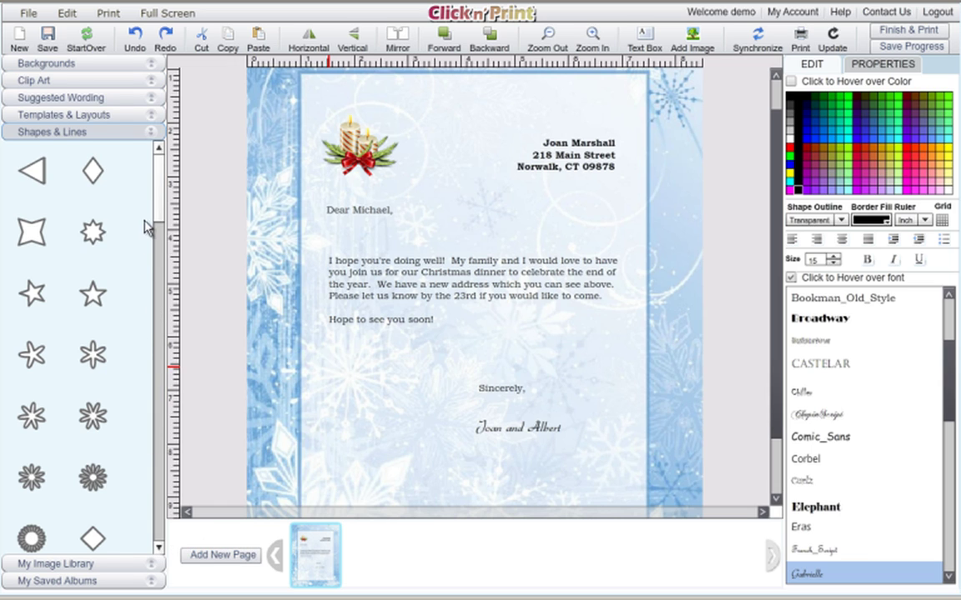
{"action": "mouse_move", "coordinate": [162, 216]}
{"action": "left_mouse_down"}
{"action": "mouse_move", "coordinate": [161, 265]}
{"action": "mouse_move", "coordinate": [161, 215]}
{"action": "left_mouse_up"}
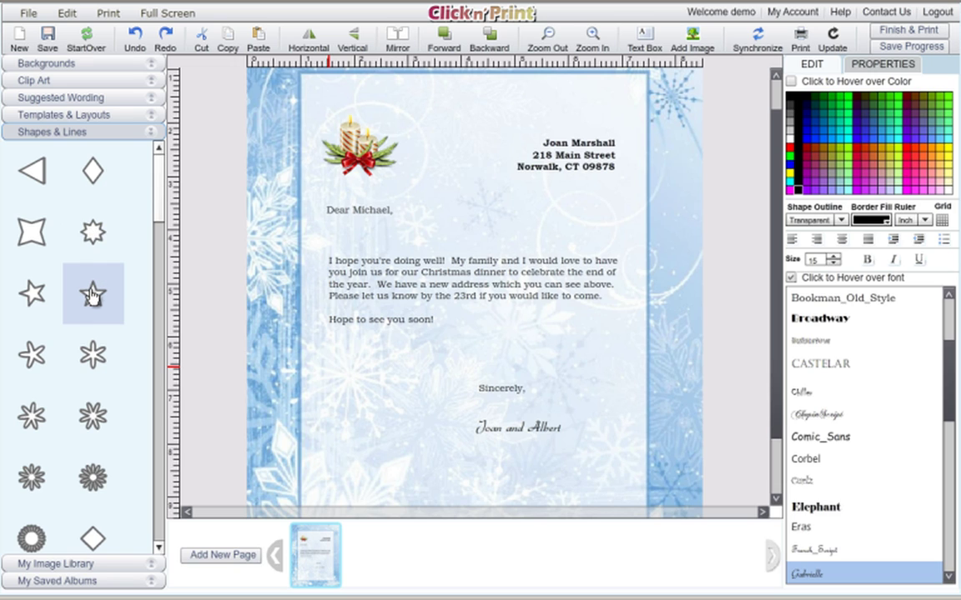
{"action": "left_click", "coordinate": [35, 292]}
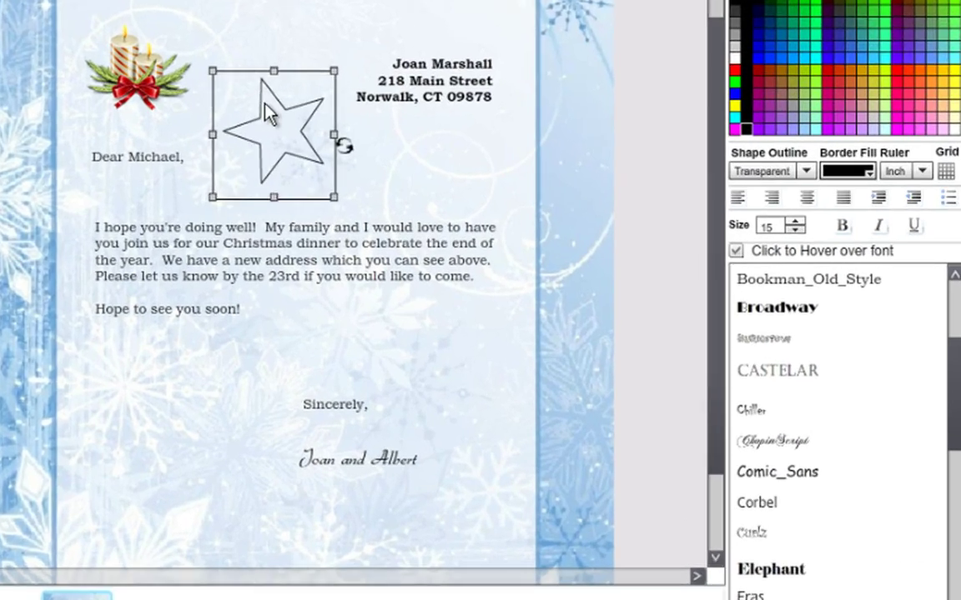
{"action": "left_click_drag", "start_coordinate": [393, 151], "coordinate": [326, 401]}
{"action": "left_click_drag", "start_coordinate": [182, 513], "coordinate": [210, 472]}
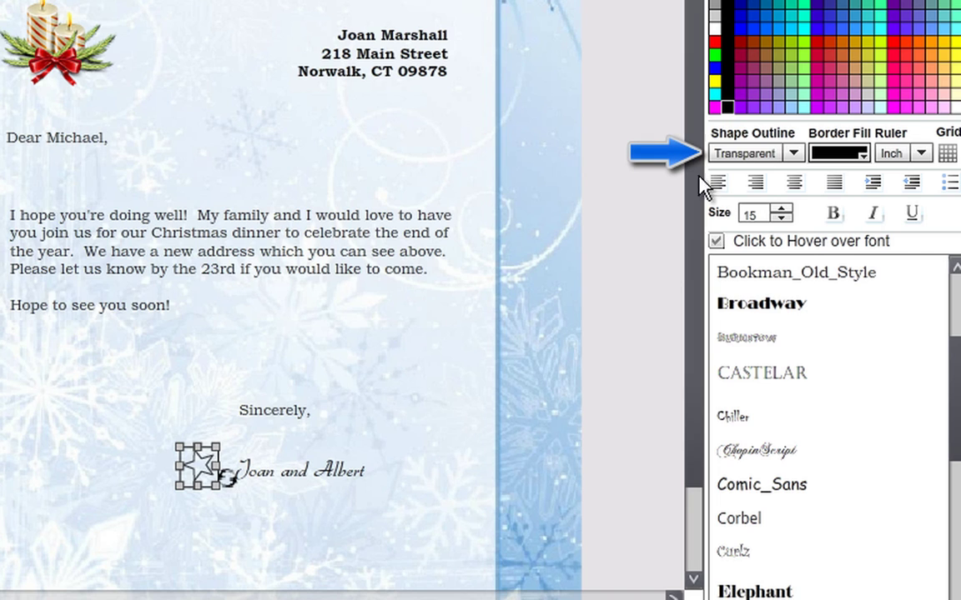
Give the star an Inset outline, fill it blue, and place it right of the signature
{"action": "left_click", "coordinate": [792, 154]}
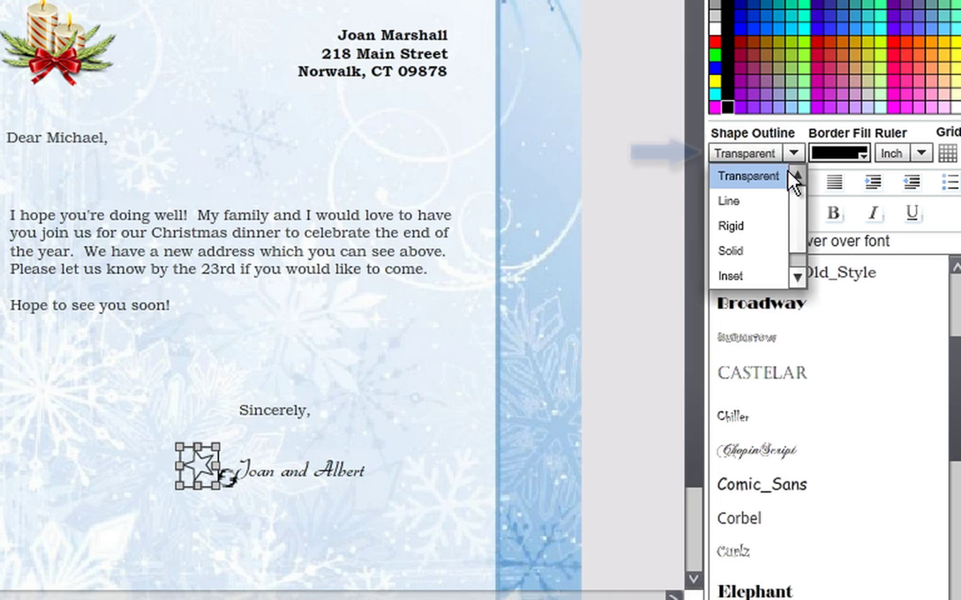
{"action": "left_click", "coordinate": [776, 252]}
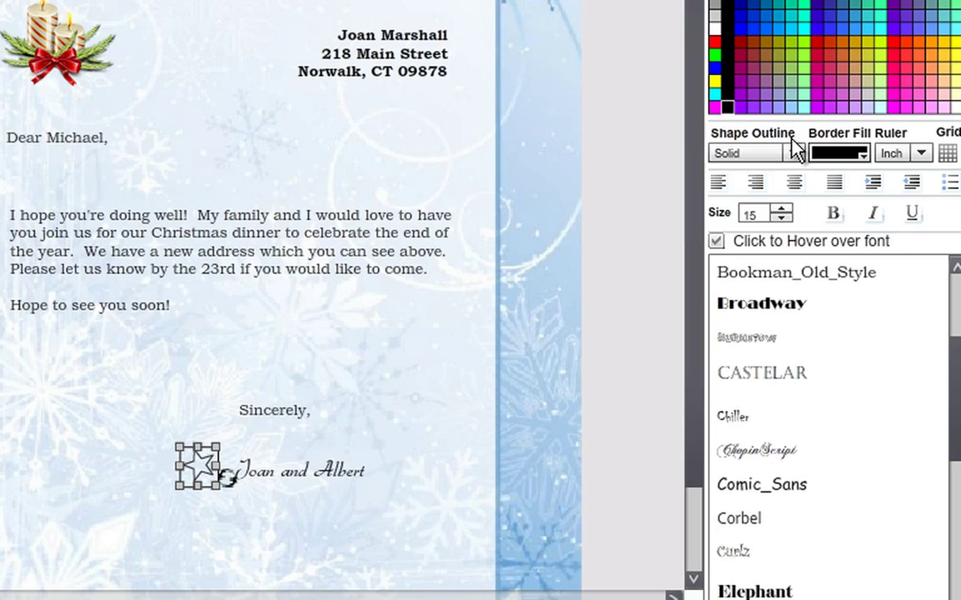
{"action": "left_click", "coordinate": [793, 153]}
{"action": "left_click", "coordinate": [762, 257]}
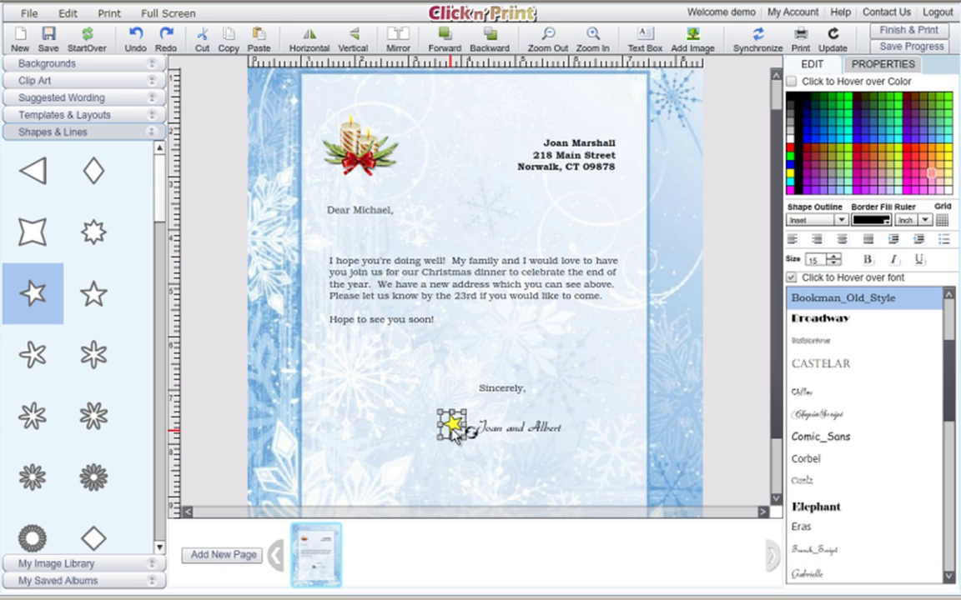
{"action": "mouse_move", "coordinate": [455, 429]}
{"action": "left_mouse_down"}
{"action": "mouse_move", "coordinate": [594, 420]}
{"action": "mouse_move", "coordinate": [575, 426]}
{"action": "mouse_move", "coordinate": [581, 430]}
{"action": "left_mouse_up"}
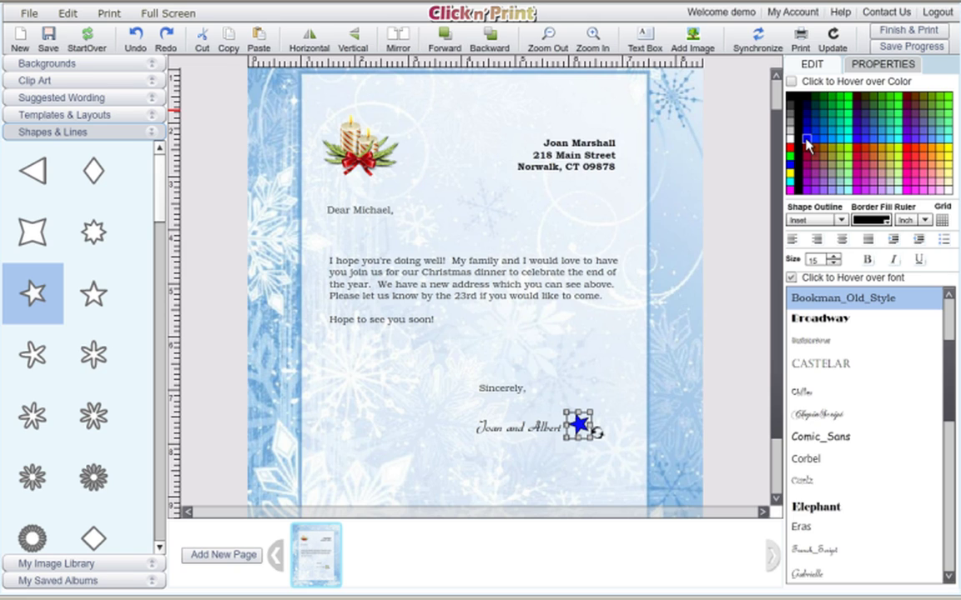
{"action": "left_click", "coordinate": [409, 370]}
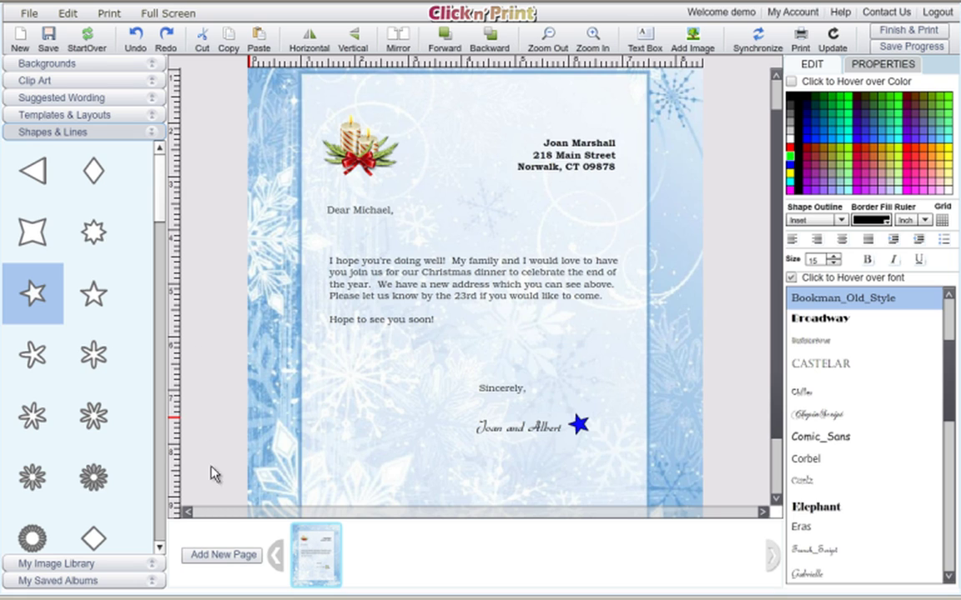
Save the design, add a new page, and type the new recipient's first name after 'Dear'
{"action": "left_click", "coordinate": [236, 564]}
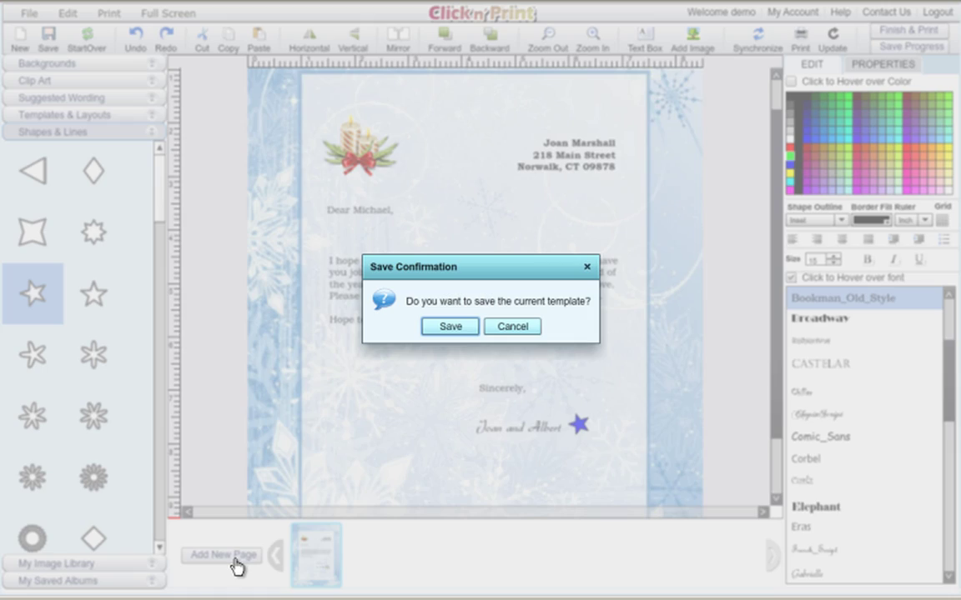
{"action": "left_click", "coordinate": [450, 327]}
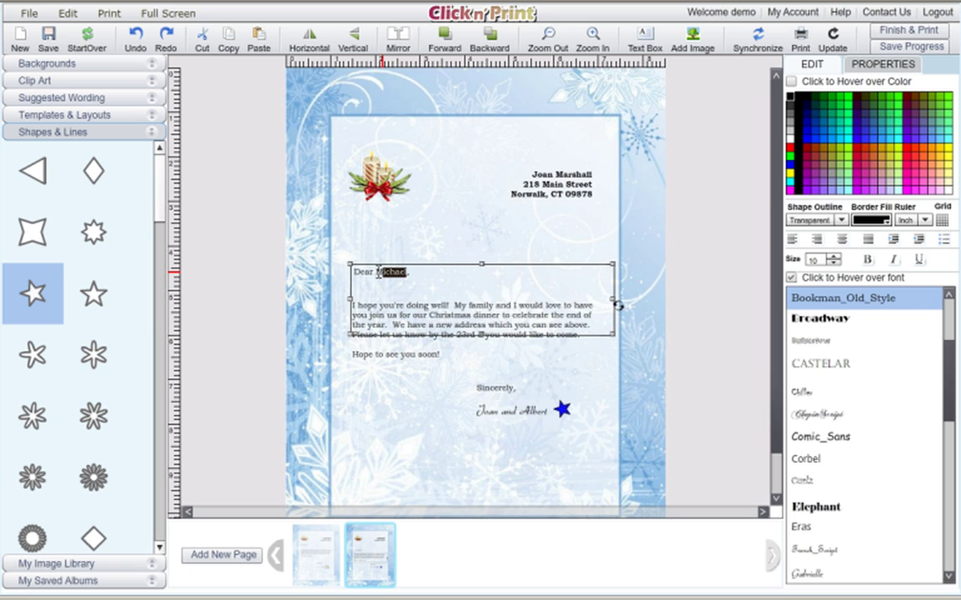
{"action": "type", "text": "J"}
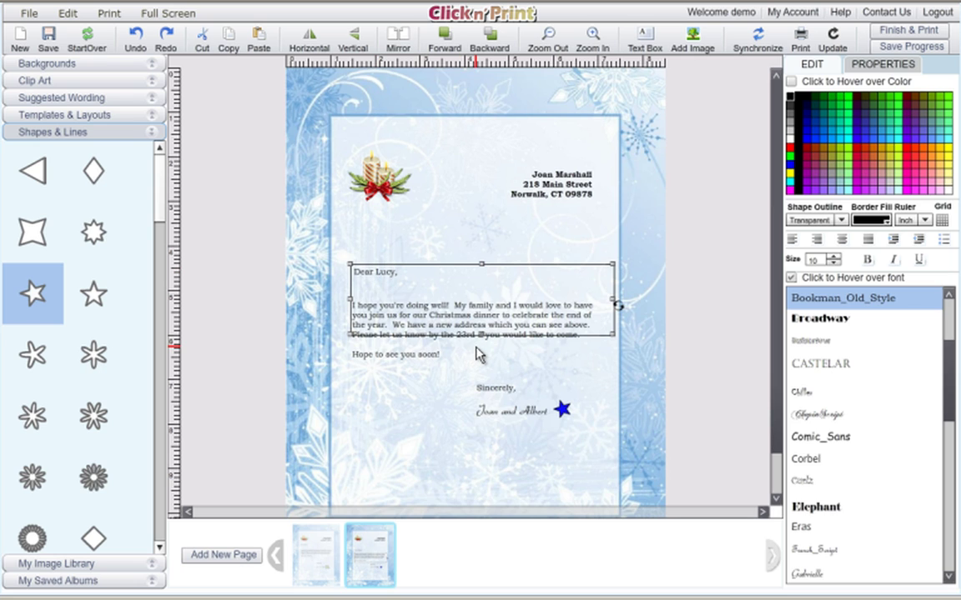
{"action": "left_click", "coordinate": [603, 388]}
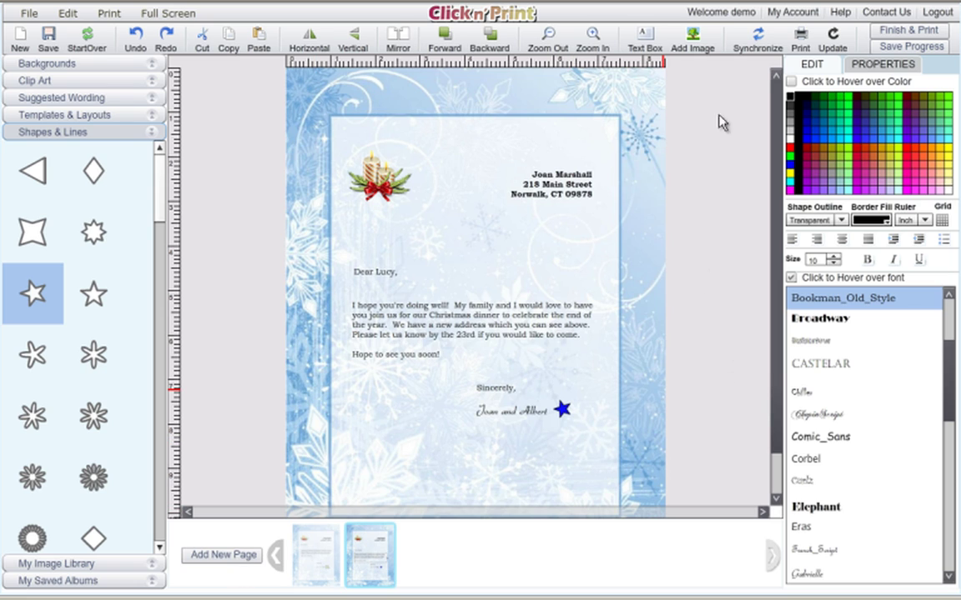
Start printing the letter and acknowledge the Printing Instructions with Ok
{"action": "left_click", "coordinate": [802, 42]}
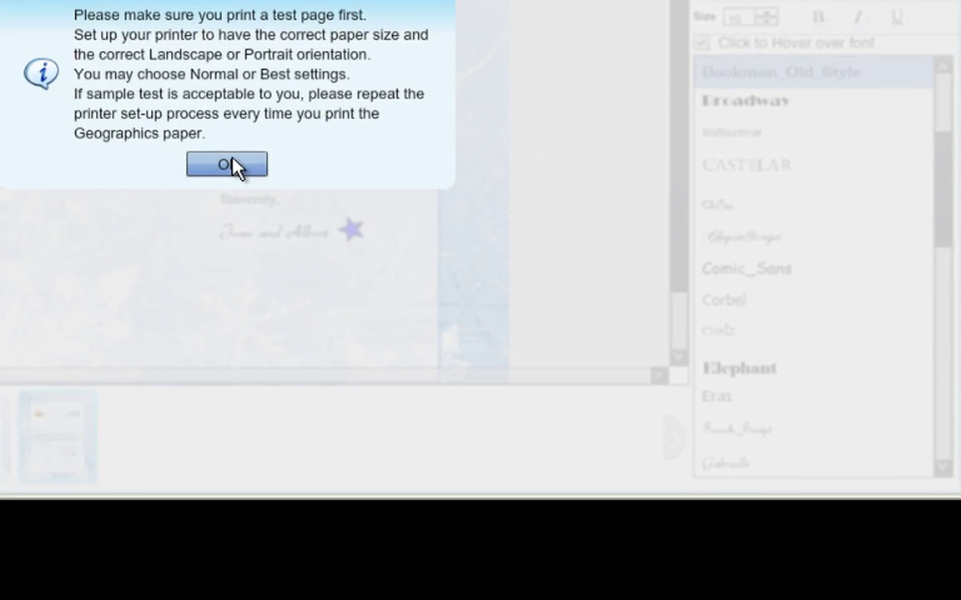
{"action": "left_click", "coordinate": [230, 165]}
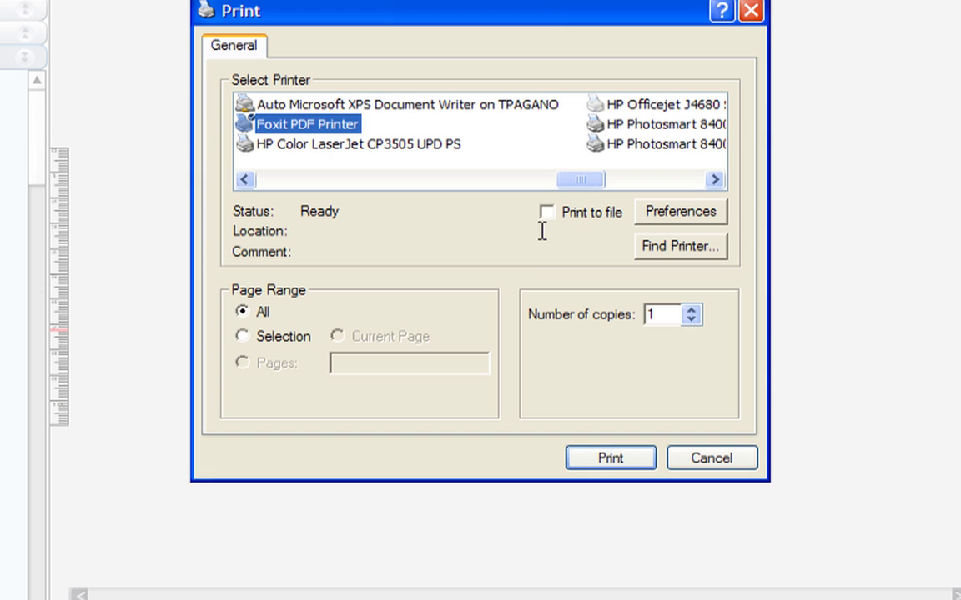
Set printer preferences to Letter paper, 8.50 x 11.00 inches, in portrait orientation
{"action": "left_click", "coordinate": [682, 216]}
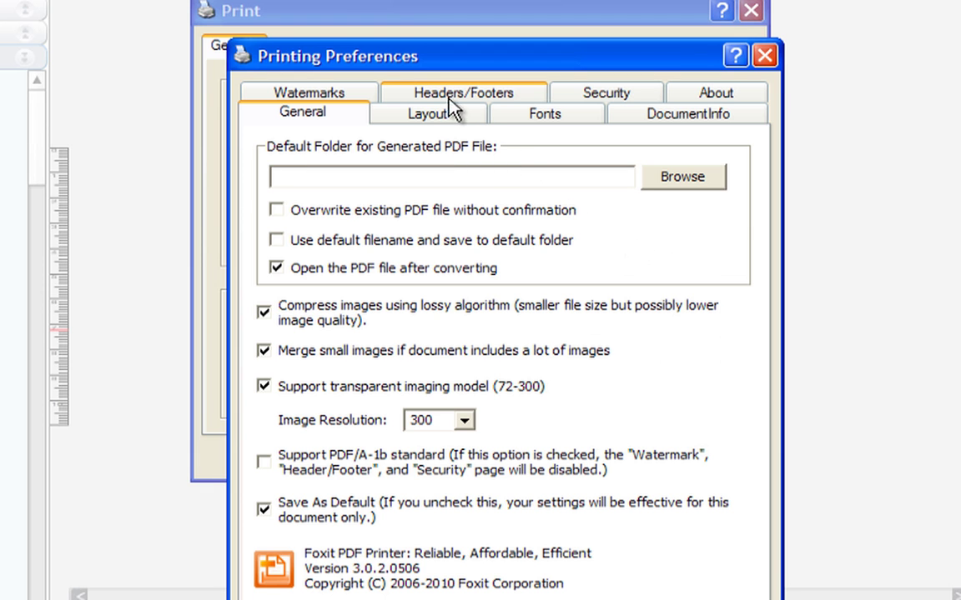
{"action": "left_click", "coordinate": [462, 123]}
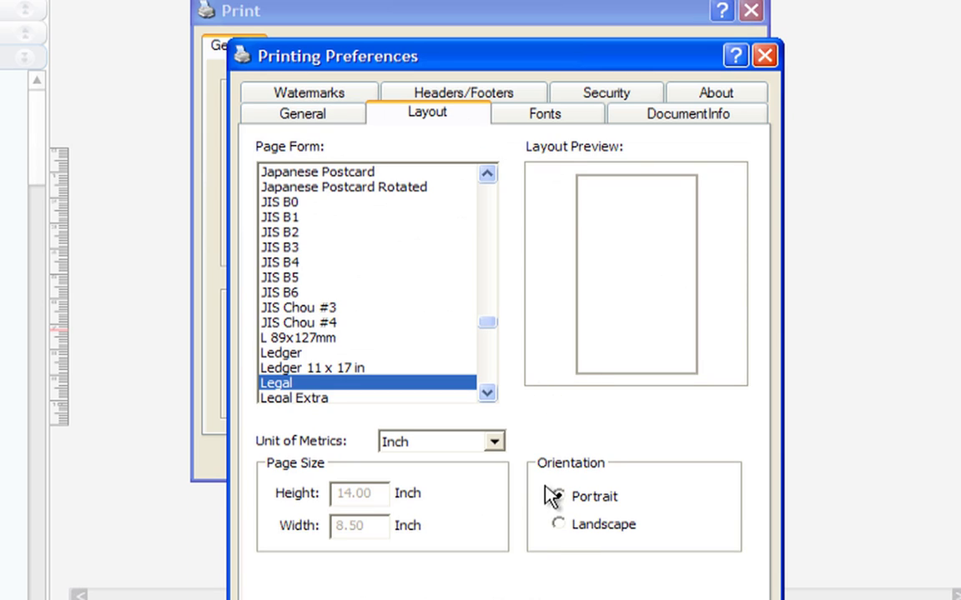
{"action": "left_click", "coordinate": [558, 524]}
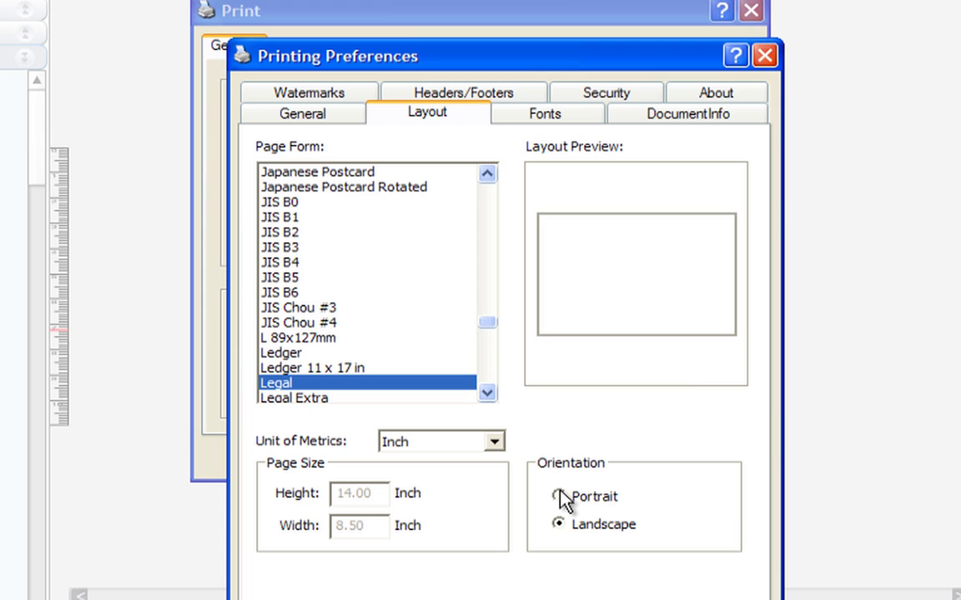
{"action": "left_click", "coordinate": [558, 496]}
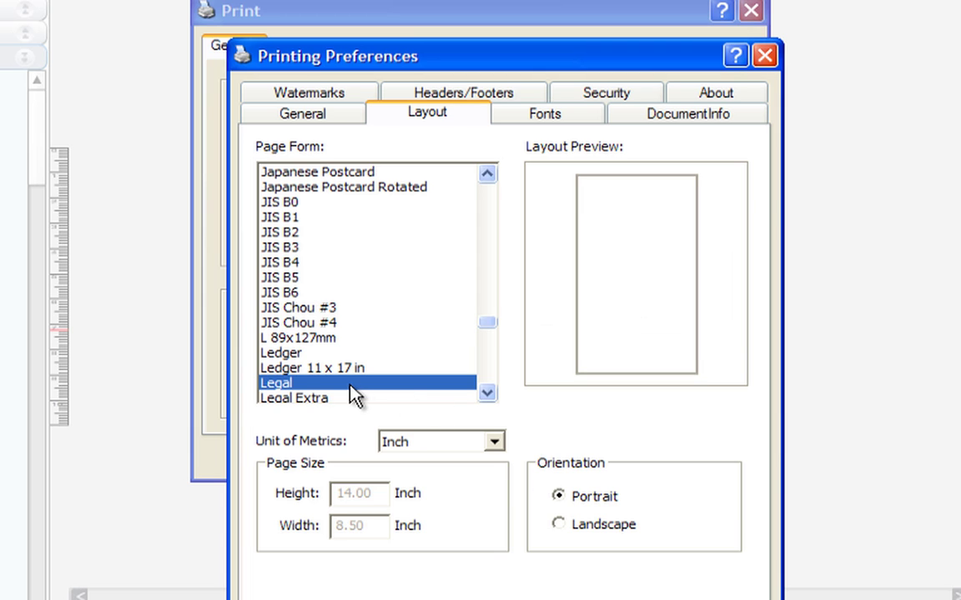
{"action": "left_click", "coordinate": [488, 393]}
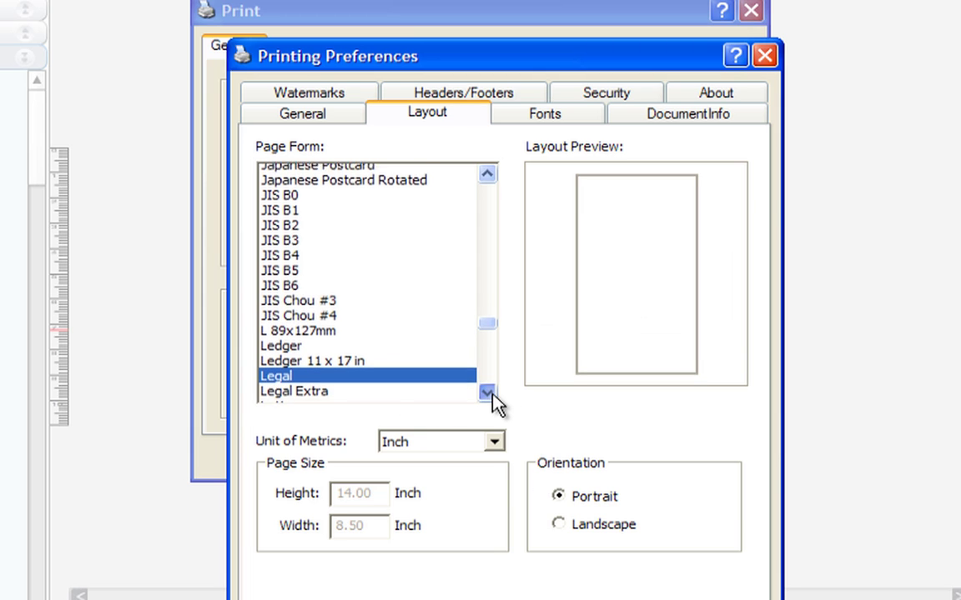
{"action": "left_click", "coordinate": [488, 392]}
{"action": "left_click", "coordinate": [487, 393]}
{"action": "left_click", "coordinate": [284, 368]}
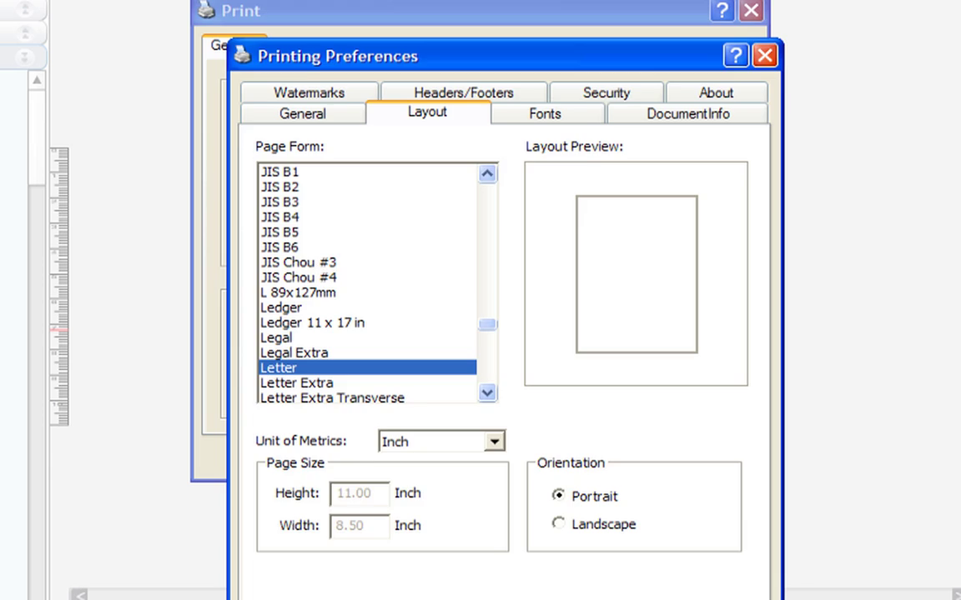
{"action": "key", "text": "Return"}
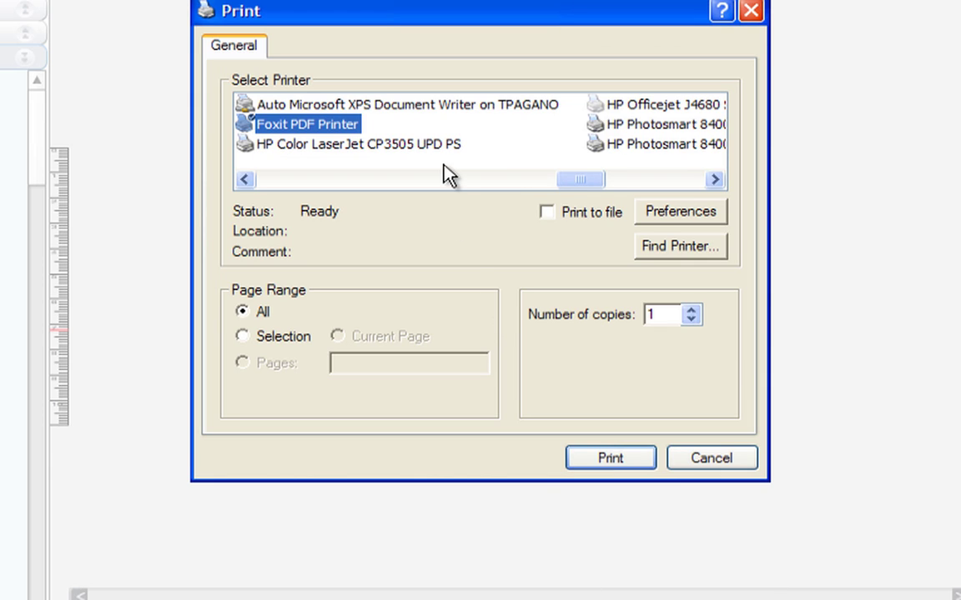
Choose HP Photosmart 8400 Series as the printer instead of Foxit PDF Printer
{"action": "left_click", "coordinate": [553, 180]}
{"action": "left_click", "coordinate": [584, 180]}
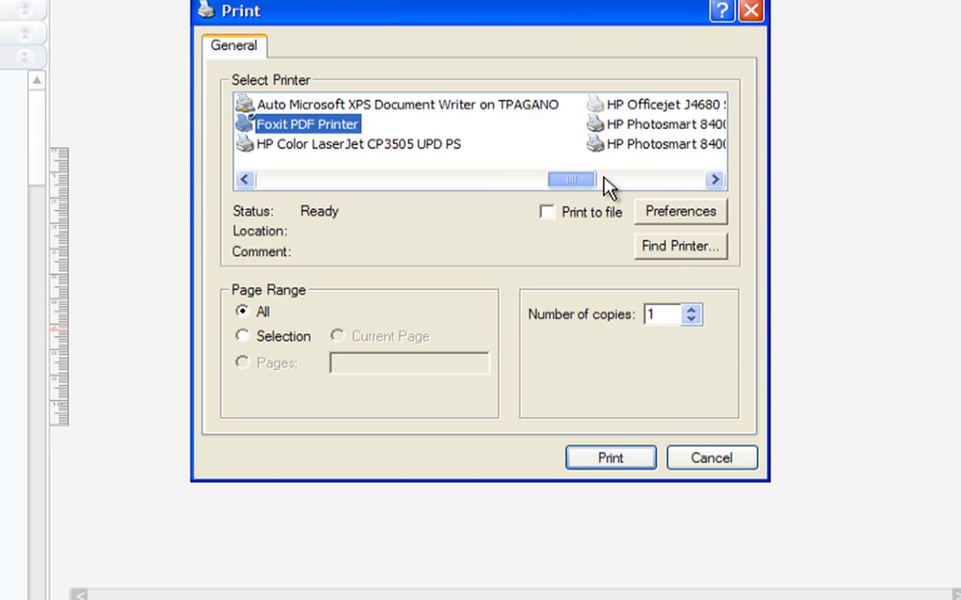
{"action": "left_click_drag", "start_coordinate": [605, 178], "coordinate": [635, 187]}
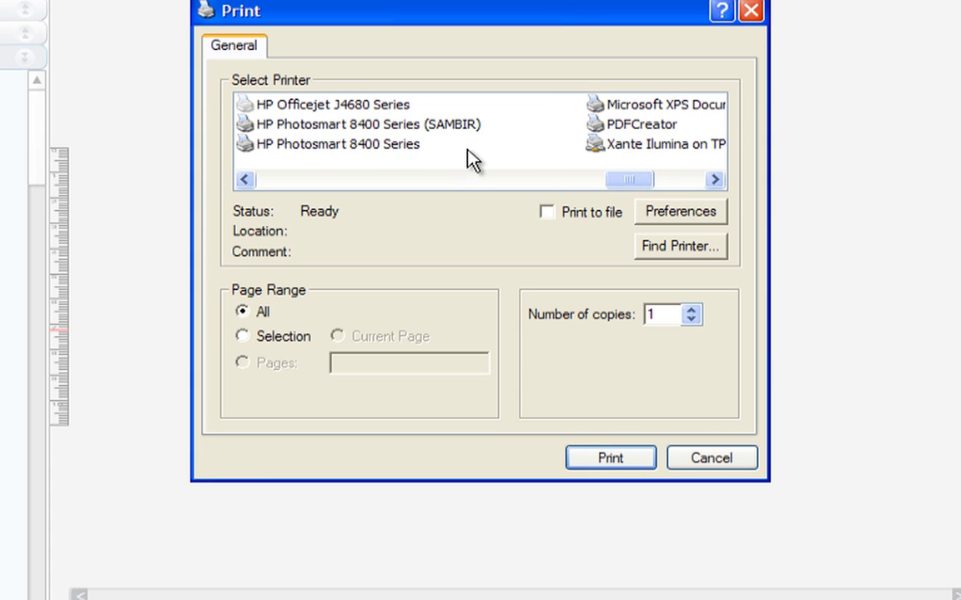
{"action": "left_click", "coordinate": [401, 150]}
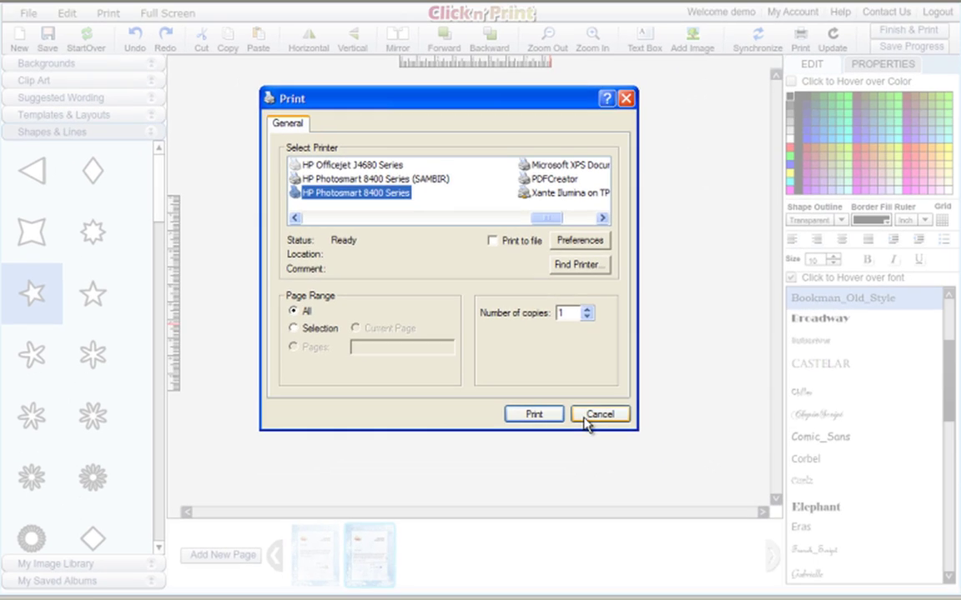
{"action": "left_click", "coordinate": [615, 466]}
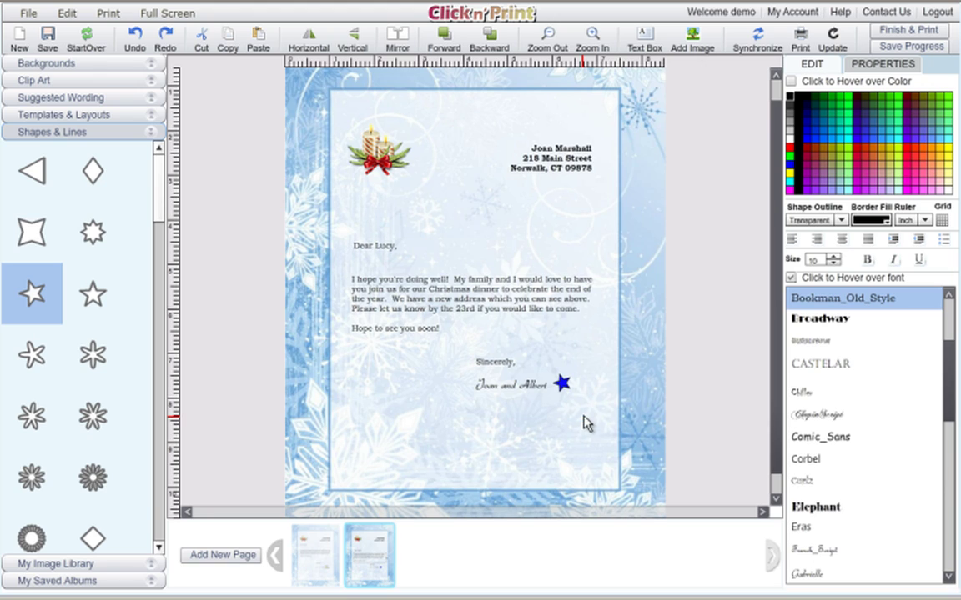